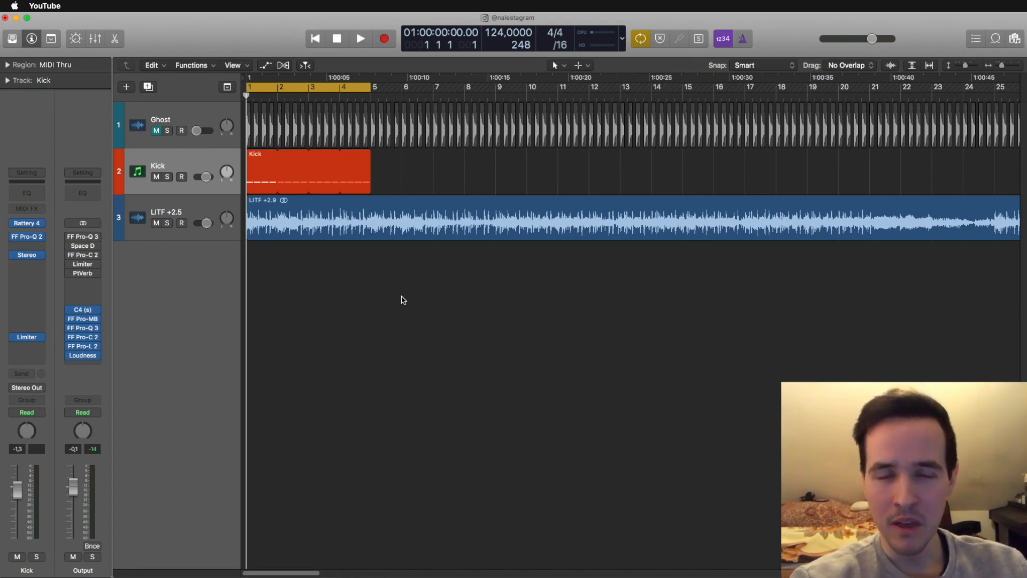
- Start playback, select the LITF +2.5 track and copy the Pro-C 2 compressor from the Output channel onto it
key("space")
left_click(195, 208)
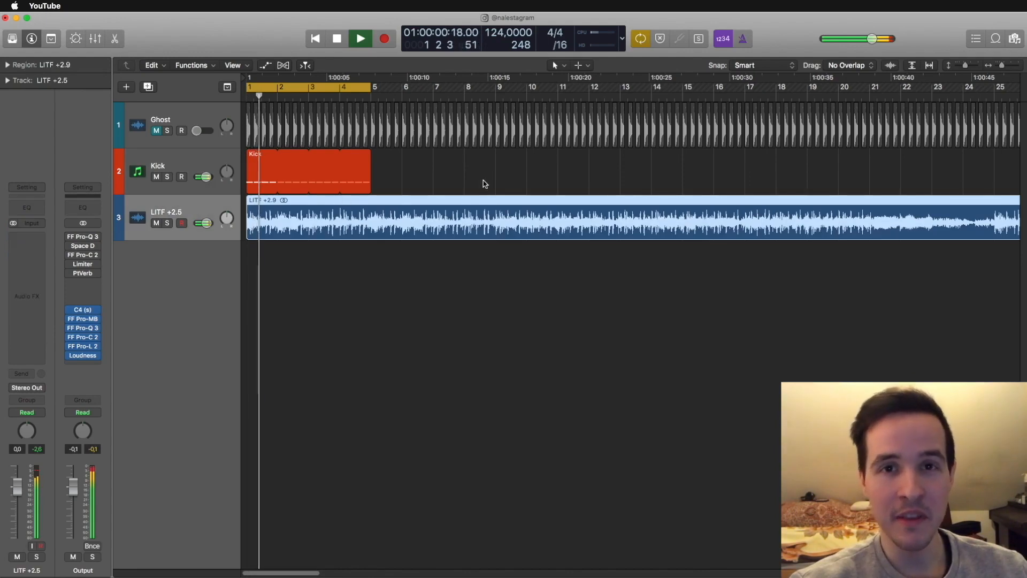
left_click(484, 183)
left_click_drag(82, 256, 23, 346)
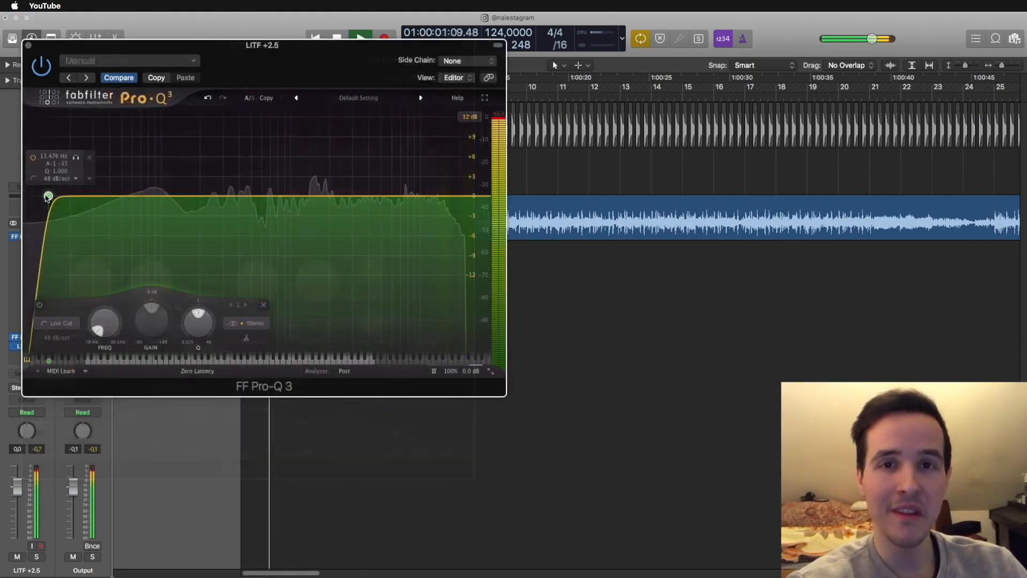
- Shape the LITF +2.5 sound in Pro-Q 3 with a steep low cut and a gentle midrange boost
left_click_drag(48, 197, 185, 205)
left_click_drag(284, 196, 365, 183)
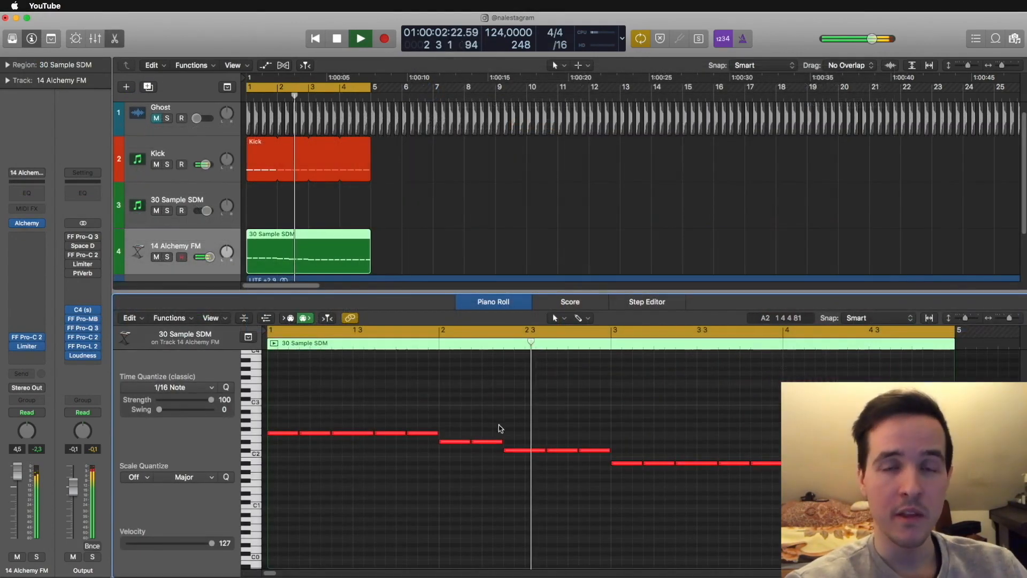
- Transpose the first-half notes of the 14 Alchemy FM region down an octave and open Pro-Q 3 on that track
left_click_drag(590, 405, 253, 468)
key("alt+shift+Down")
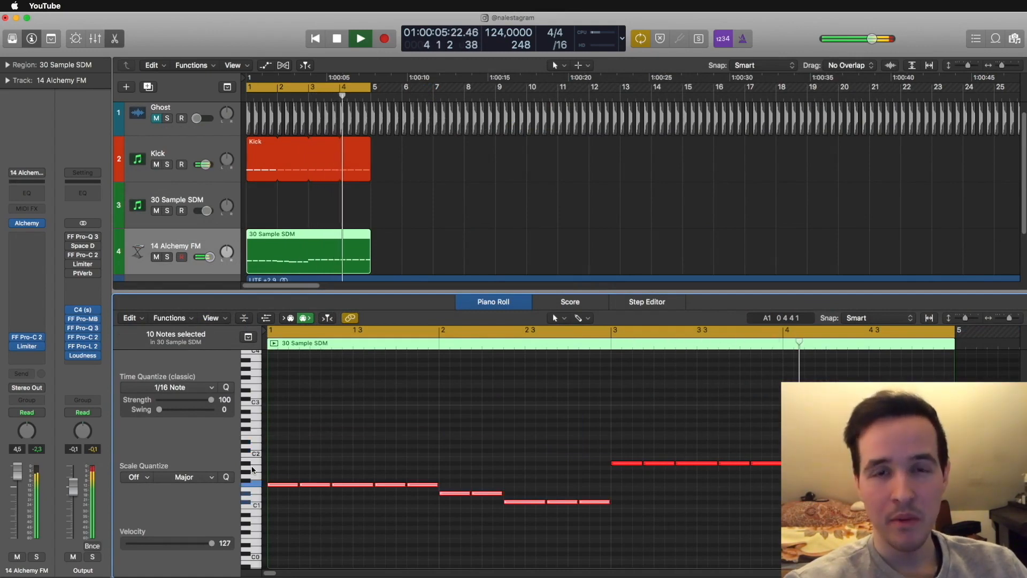
key("e")
left_click(567, 197)
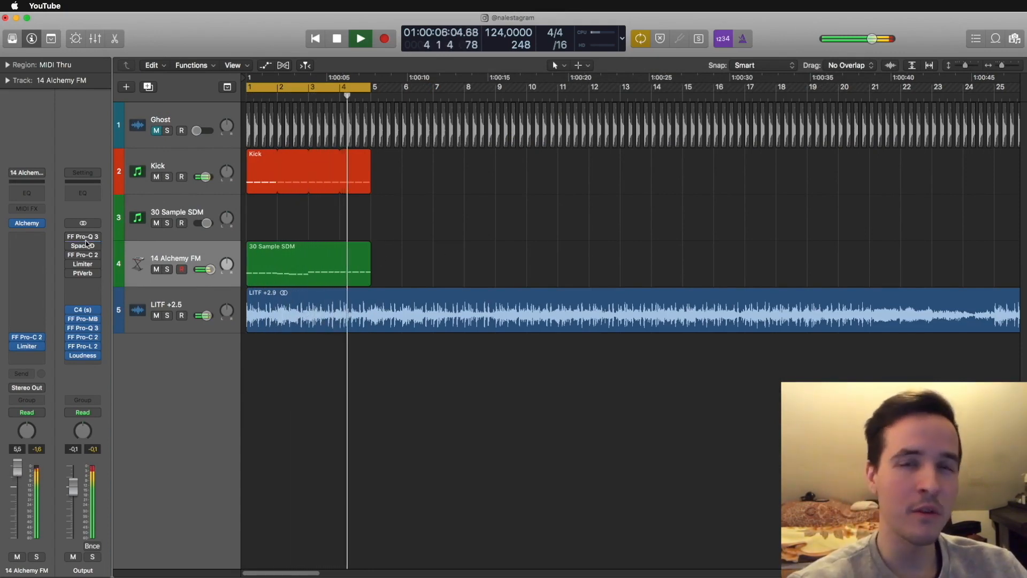
left_click(24, 238)
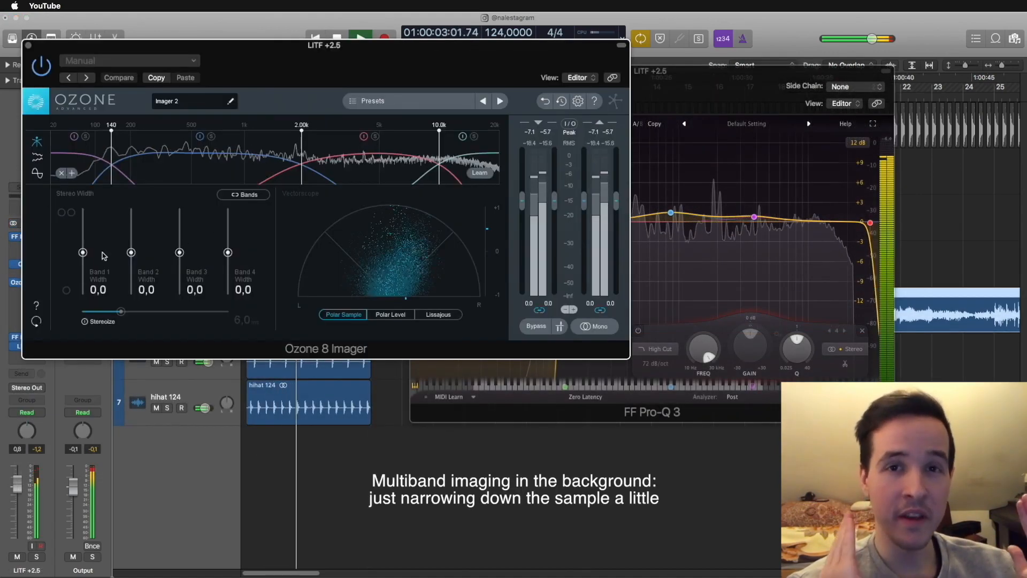
- Set the Band 1 width to -100 in the LITF +2.5 track's Ozone 8 Imager and switch off its mono monitoring
left_click_drag(83, 253, 82, 324)
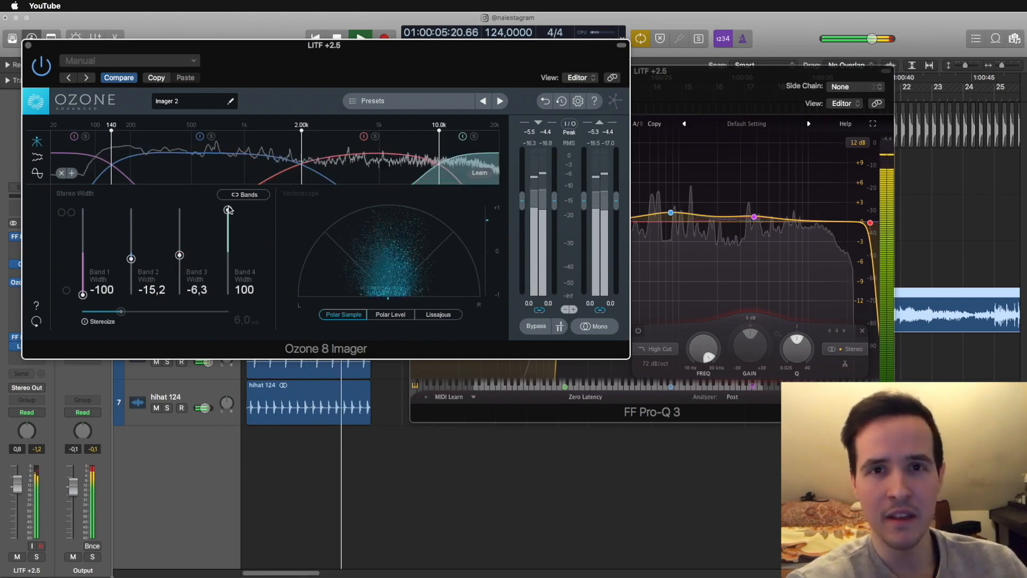
left_click(603, 328)
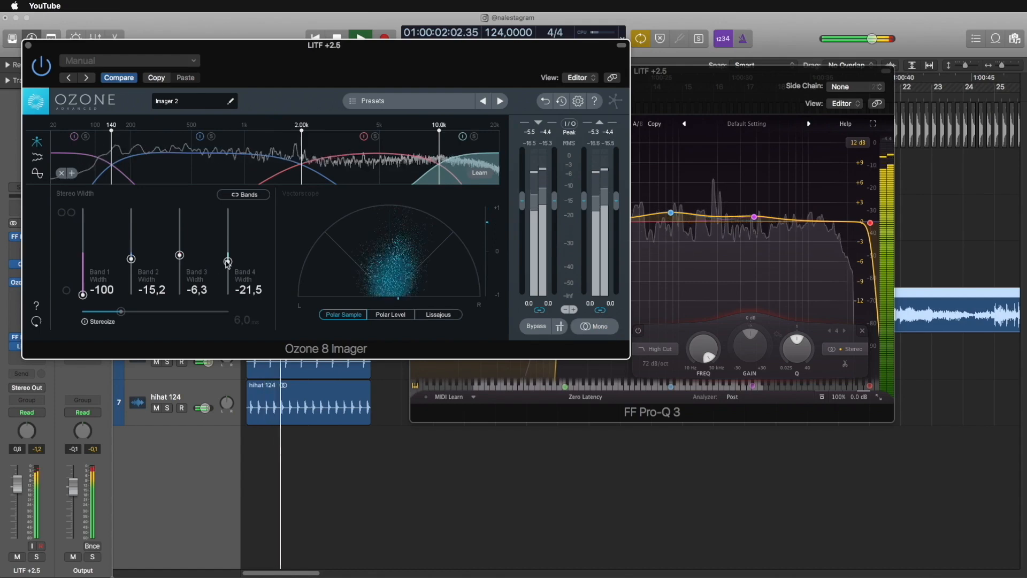
left_click(29, 44)
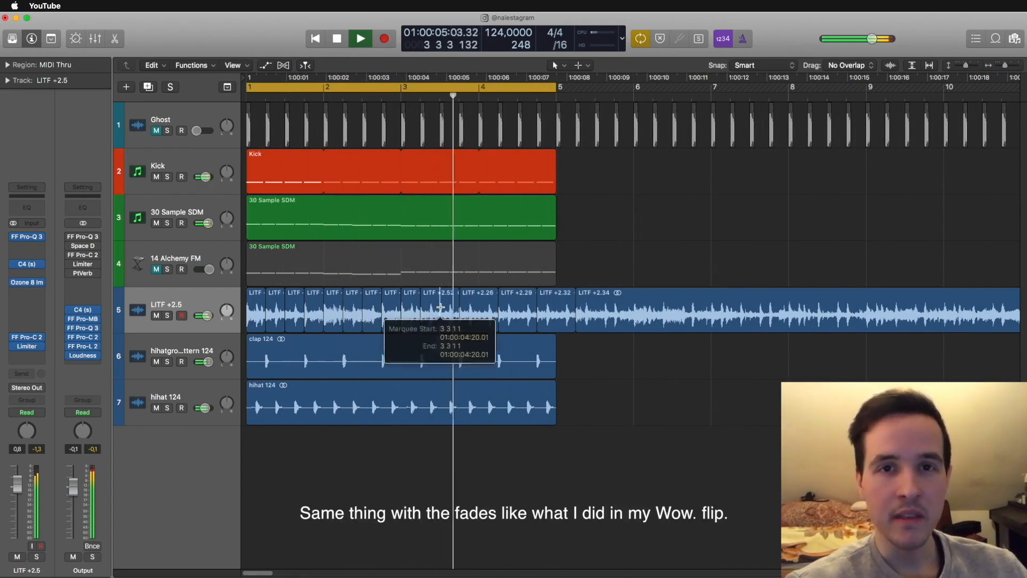
- Finish cutting the LITF +2.5 audio into one-beat slices up to bar 5 and add a new audio track
double_click(440, 307)
double_click(479, 307)
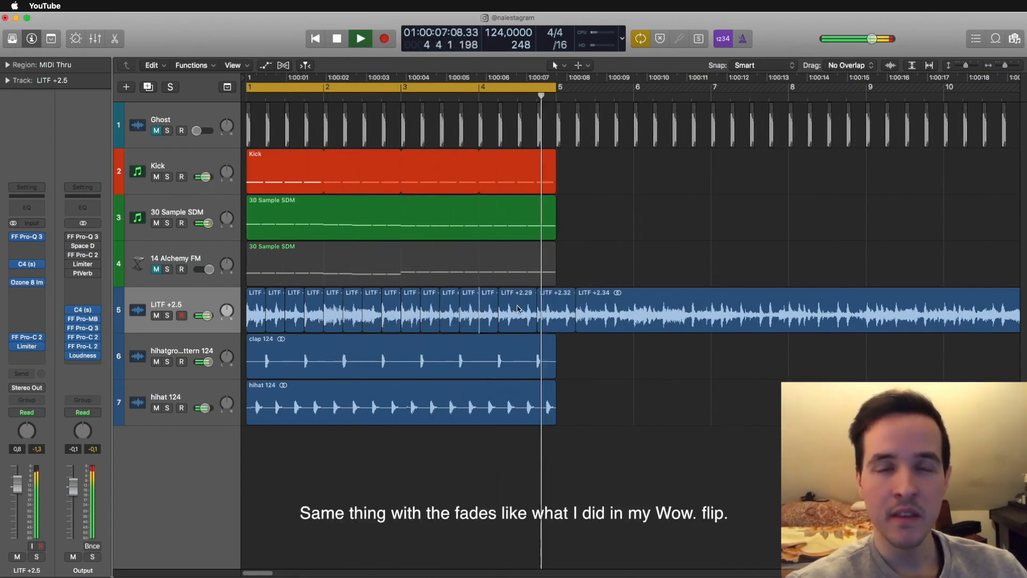
double_click(517, 307)
double_click(556, 306)
key("alt+super+a")
- Select the sixteen LITF +2.5 slices in bars 1 to 4 and apply fades across their cuts with the Fade tool
left_click_drag(253, 340, 546, 320)
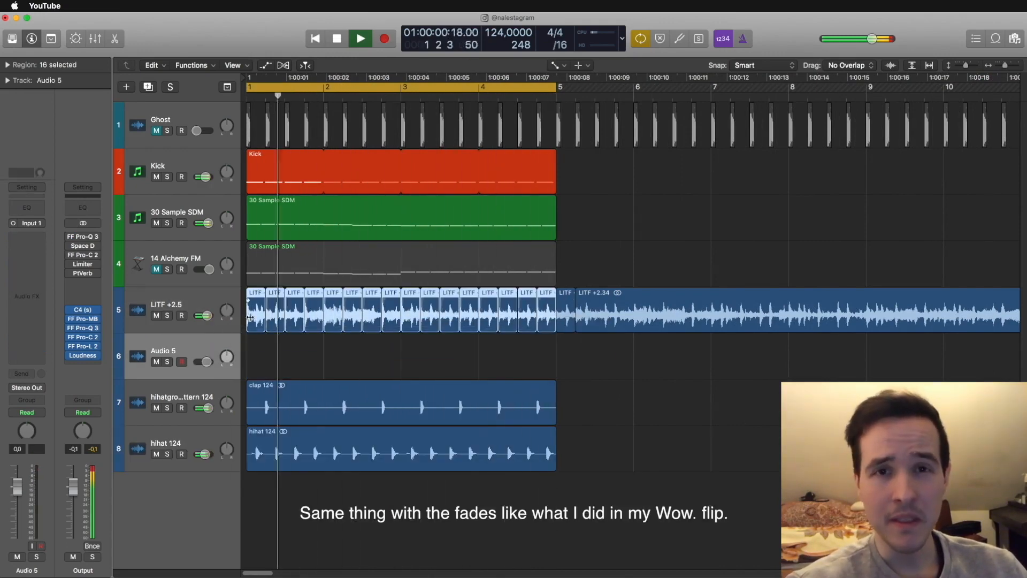
key("t")
key("a")
left_click(252, 336)
left_click_drag(252, 336, 542, 302)
key("t")
key("t")
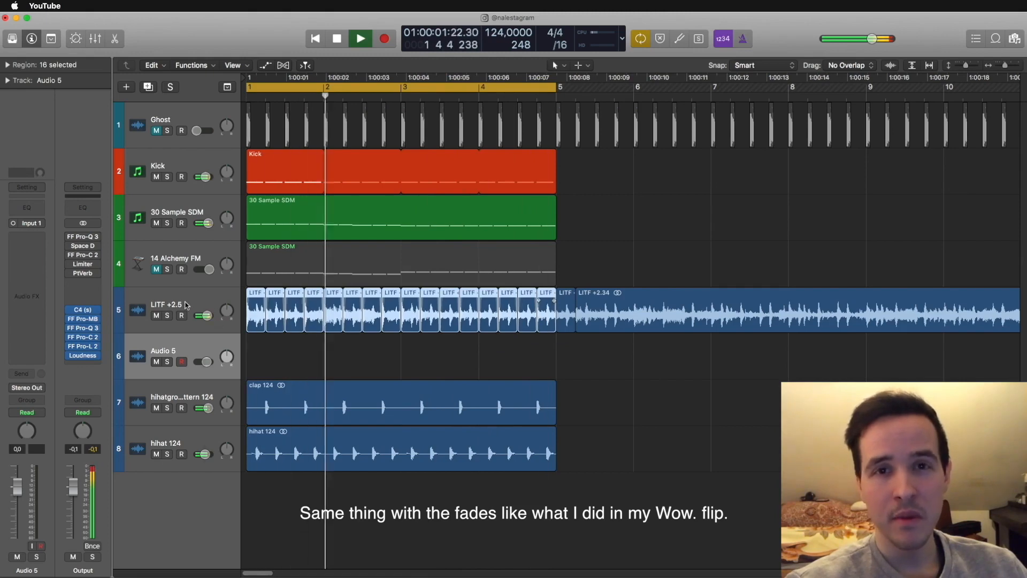
- Inspect the fades at the cuts between the selected LITF +2.5 slices up close
left_click(192, 304)
left_click_drag(249, 352, 527, 300)
key("super+Right")
key("super+Right")
key("super+Right")
key("super+Right")
key("super+Right")
key("super+Right")
key("super+Right")
key("super+Right")
key("t")
key("a")
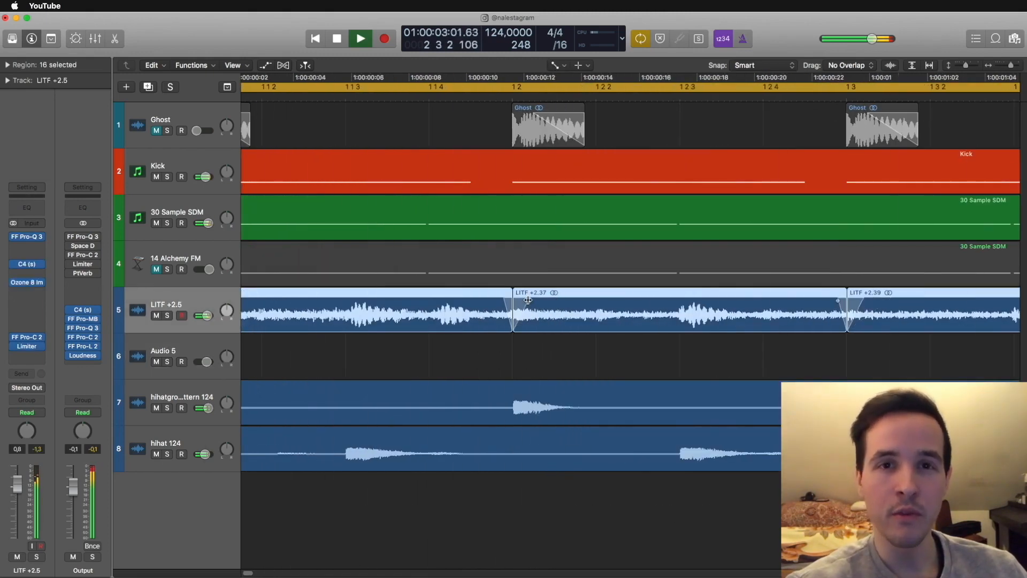
key("super+Left")
key("super+Left")
key("super+Left")
key("super+Left")
key("super+Left")
key("super+Left")
key("super+Left")
key("super+Left")
scroll(514, 332, "left", 1)
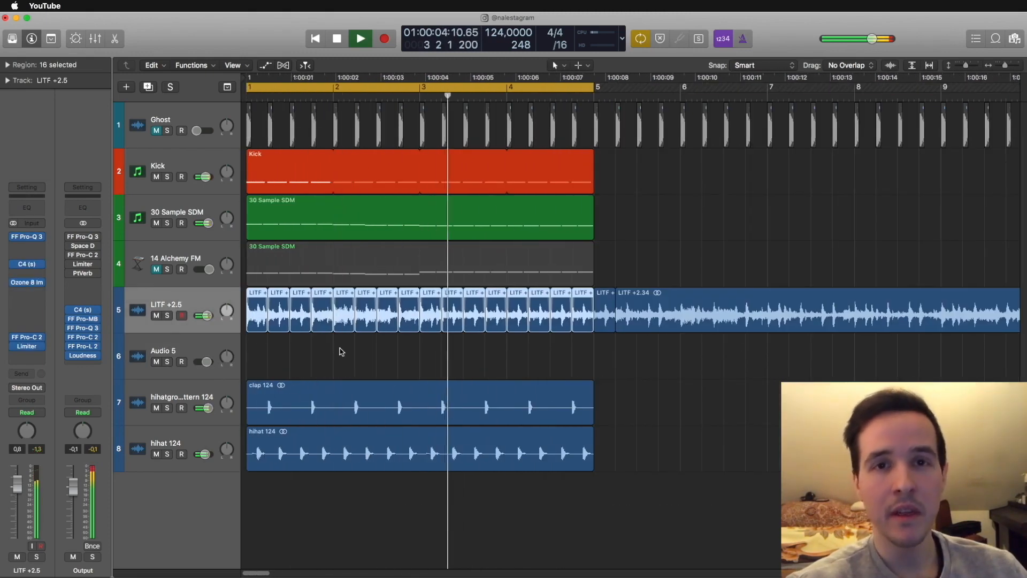
- Copy the 30 Sample SDM region from 14 Alchemy FM to the Serum Imitation track below and mute 14 Alchemy FM
left_click(302, 364)
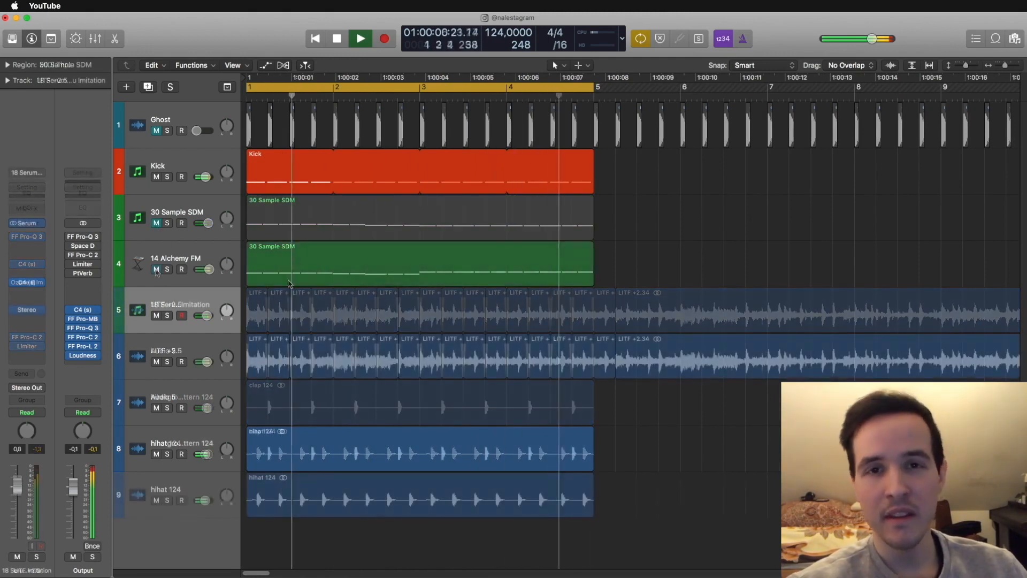
left_click_drag(300, 262, 300, 311)
left_click(157, 270)
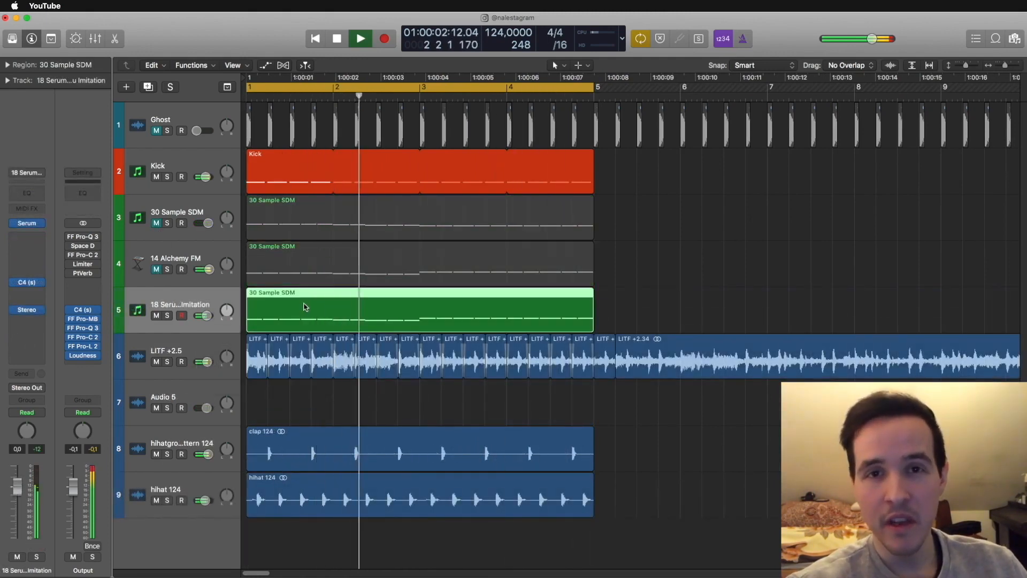
- Transpose the notes in bars 3 and 4 of the Serum Imitation region down an octave and select all its notes
double_click(305, 305)
left_click_drag(553, 415, 955, 436)
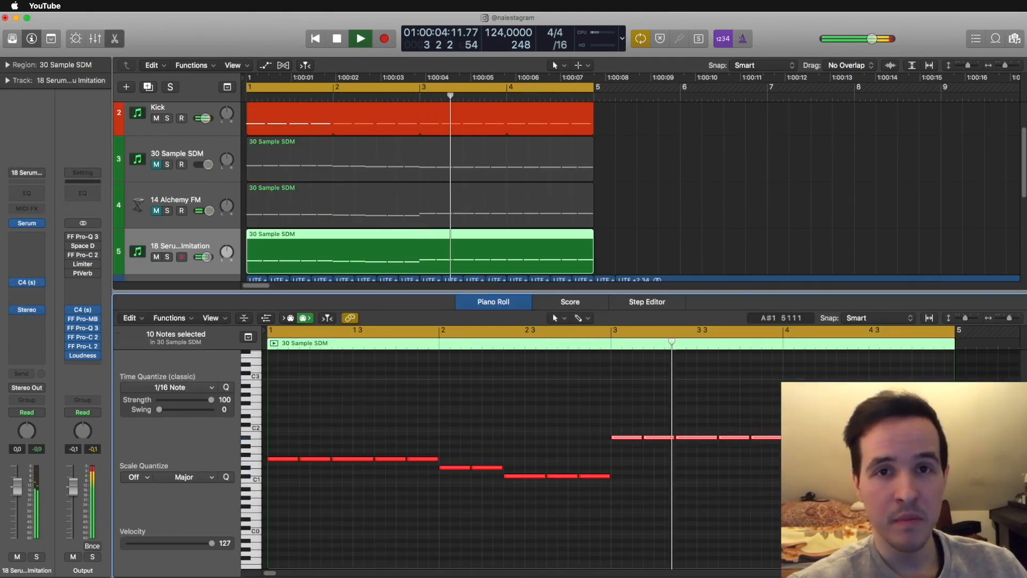
key("alt+shift+Down")
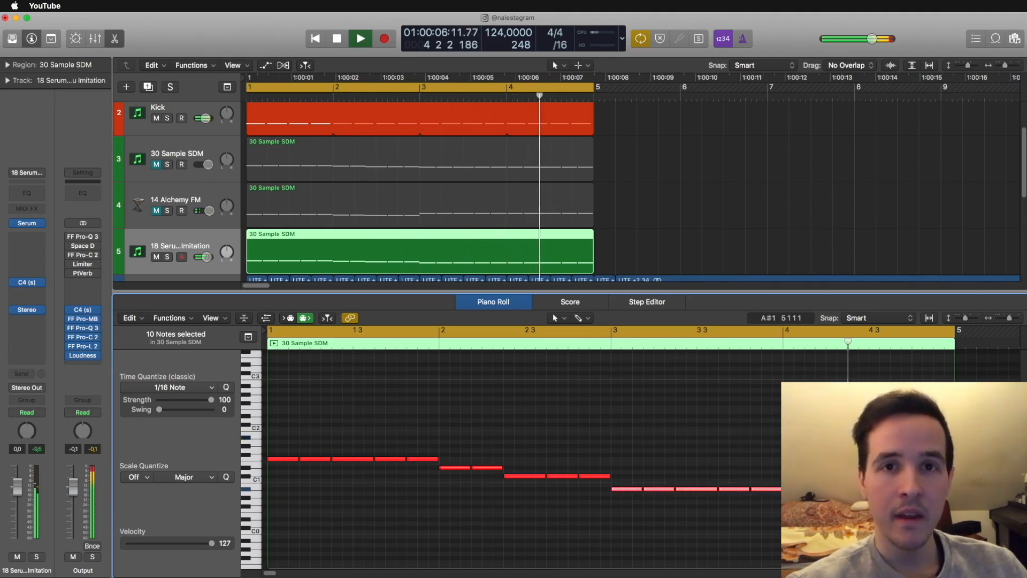
key("super+a")
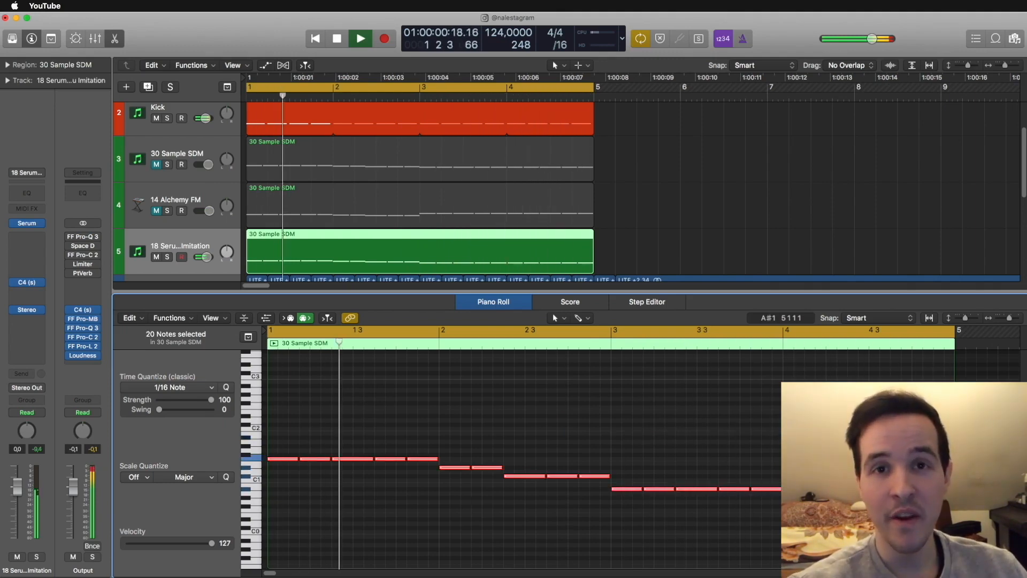
- Delete the repeated notes in the Serum Imitation region, keeping the first note of each pitch
left_click_drag(309, 435, 501, 488)
key("Delete")
key("Delete")
left_click_drag(564, 454, 601, 490)
key("Delete")
left_click_drag(653, 465, 964, 514)
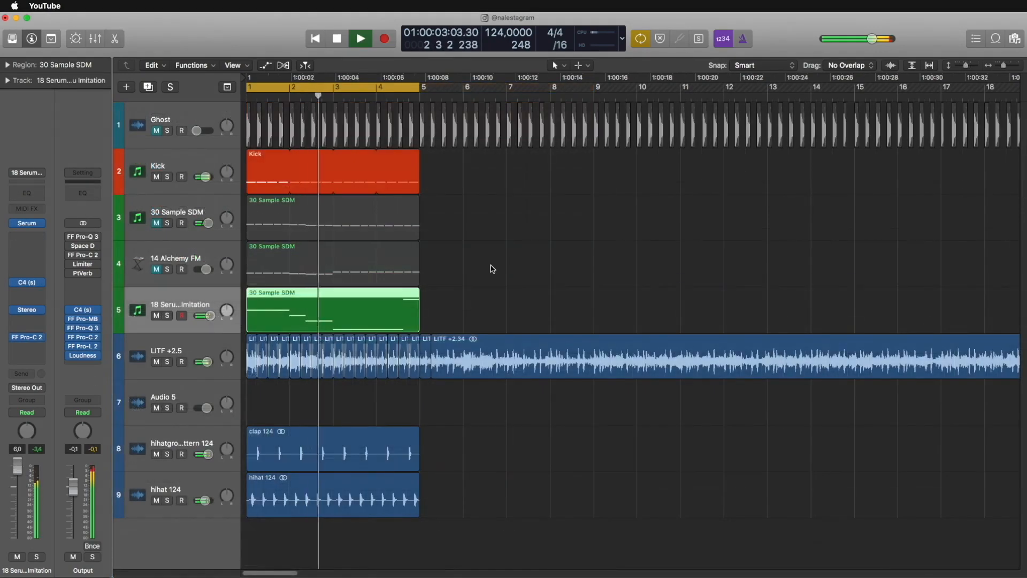
left_click(493, 269)
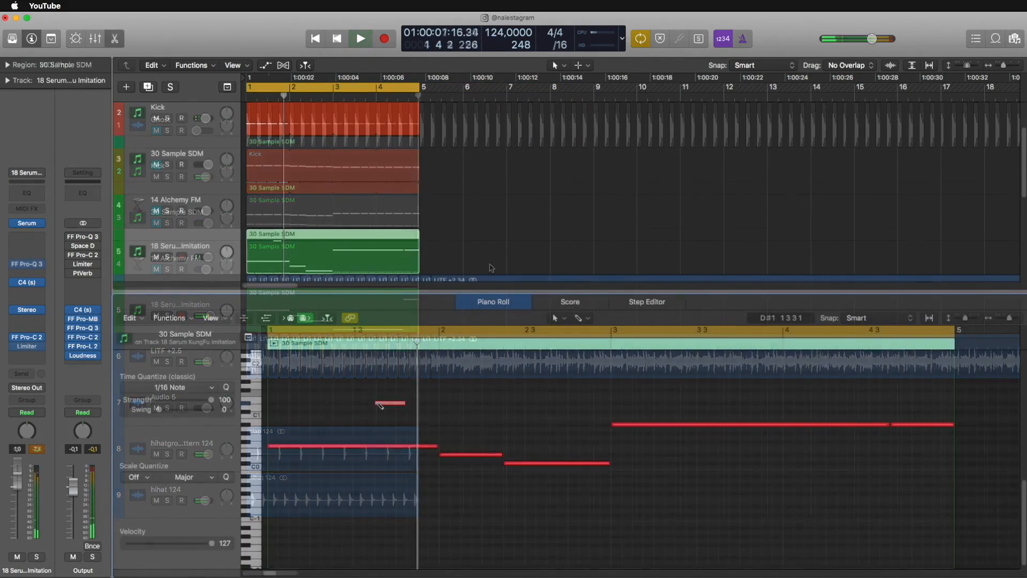
- Draw extra short notes around the end of bar 1 in the Serum Imitation region and toggle playback
left_click_drag(381, 405, 417, 399)
left_click(444, 389)
key("space")
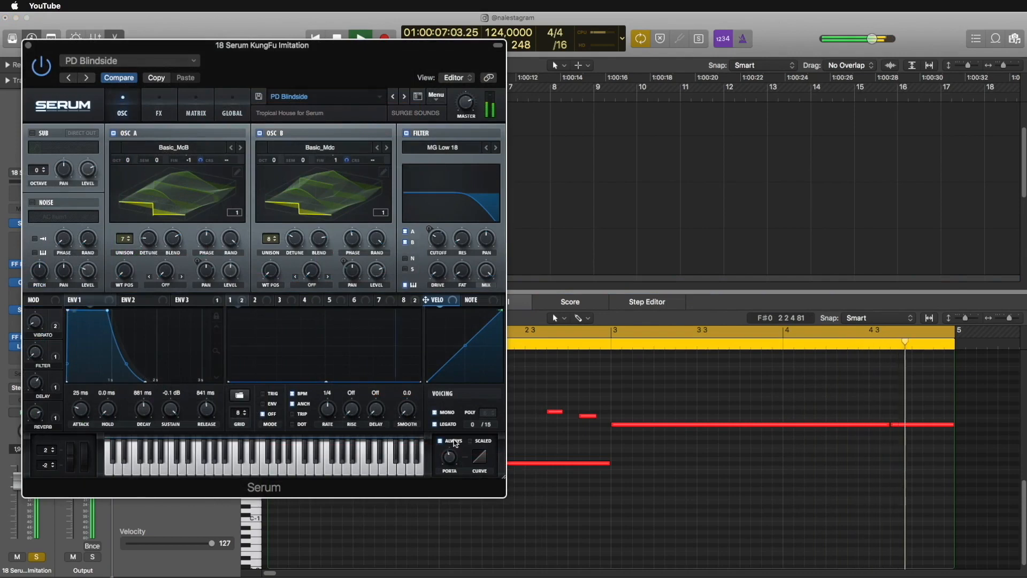
- Toggle Serum's Always portamento option and adjust the portamento curve
left_click(454, 442)
left_click_drag(480, 457, 483, 444)
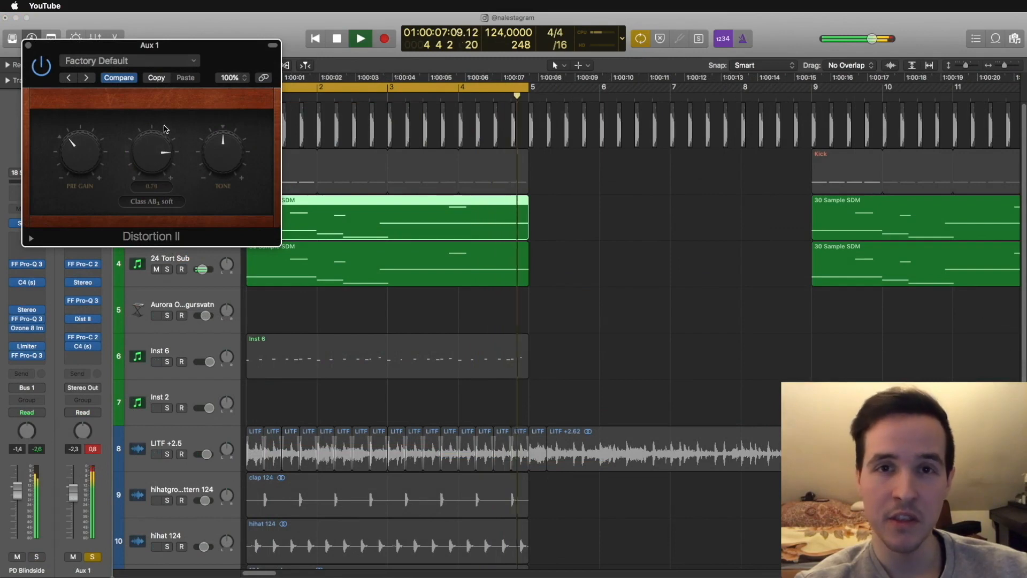
- Adjust the drive, tone and pre gain of the Distortion II effect on Aux 1
left_click_drag(165, 128, 163, 140)
mouse_move(225, 128)
left_mouse_down()
mouse_move(225, 185)
mouse_move(220, 145)
left_mouse_up()
left_click_drag(141, 174, 148, 13)
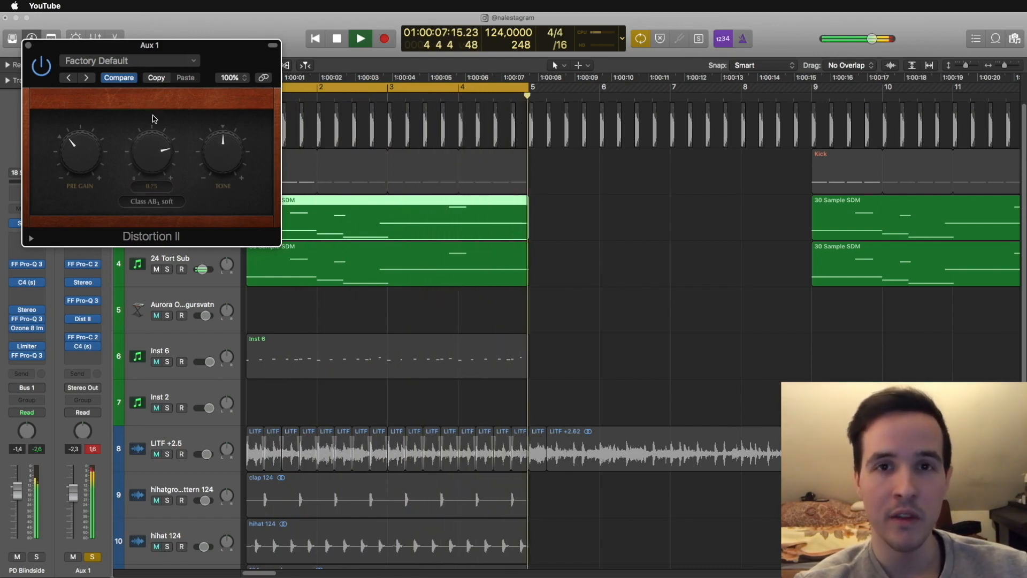
left_click_drag(92, 123, 99, 147)
- Try the Class AB hard and Bity distortion types in Distortion II on Aux 1
left_click(153, 201)
left_click(160, 212)
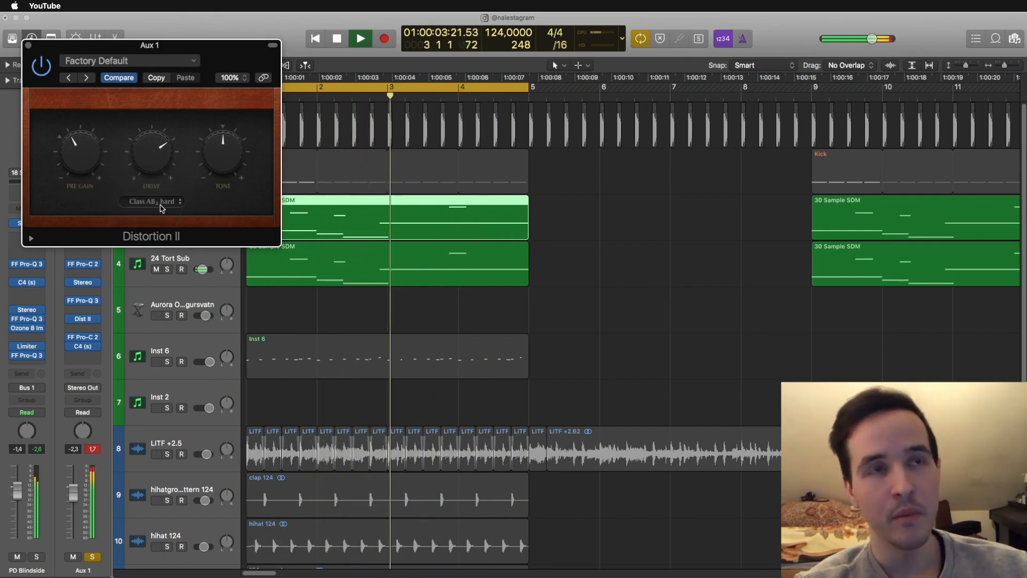
left_click(160, 205)
left_click(160, 169)
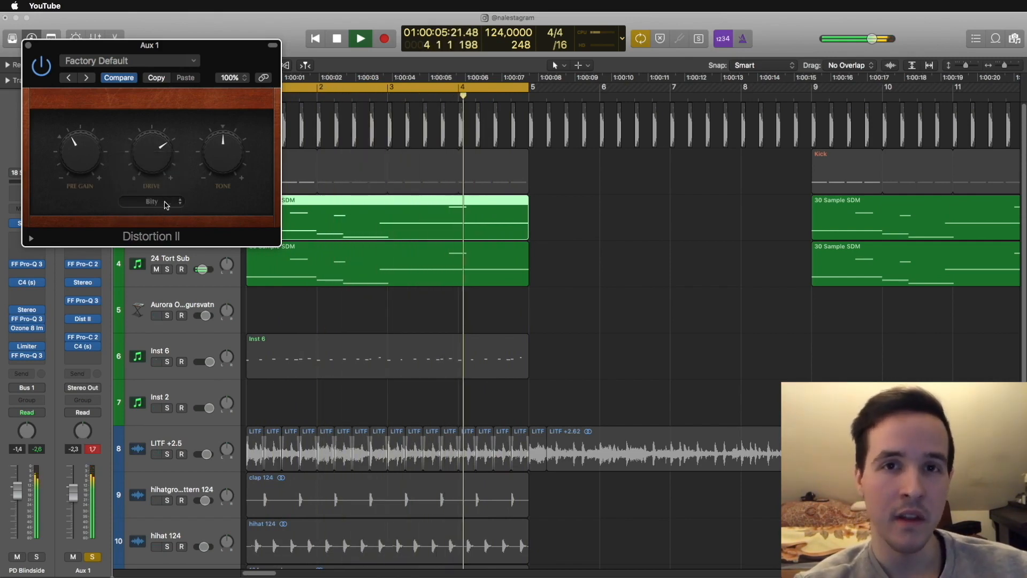
- Set the Distortion II type to Growl, raise its drive and fine-tune the pre gain
left_click(165, 204)
left_click(163, 190)
left_click_drag(154, 159, 154, 127)
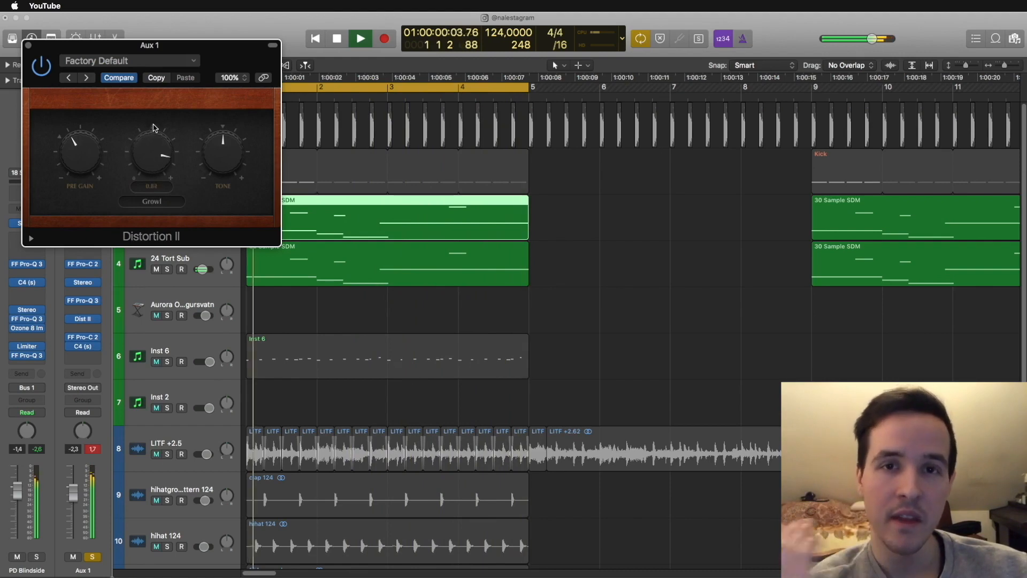
mouse_move(80, 140)
left_mouse_down()
mouse_move(80, 110)
mouse_move(79, 137)
left_mouse_up()
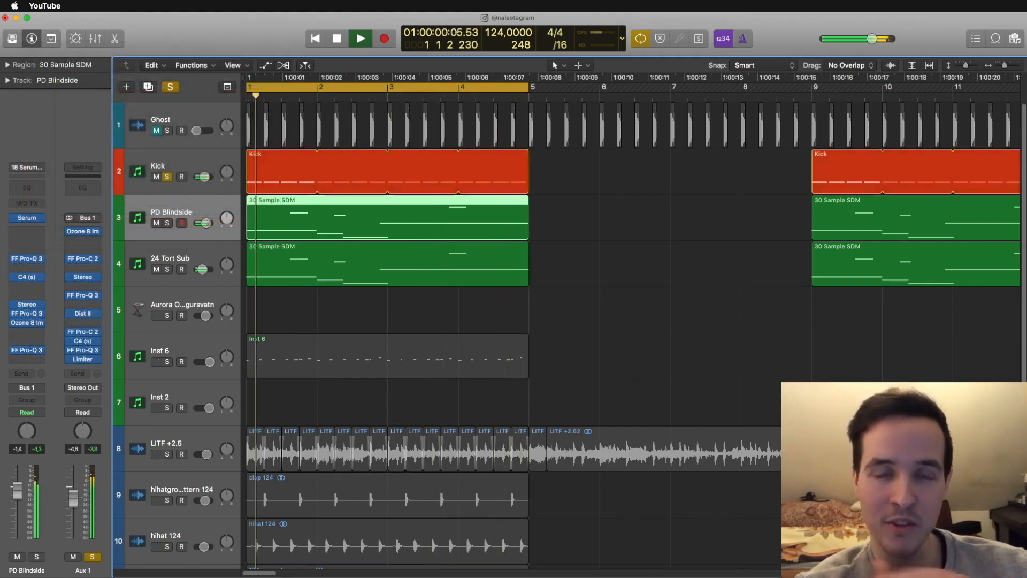
- Solo the LITF +2.5 track alongside the kick and bass, select 24 Tort Sub and play from the start
left_click(182, 160)
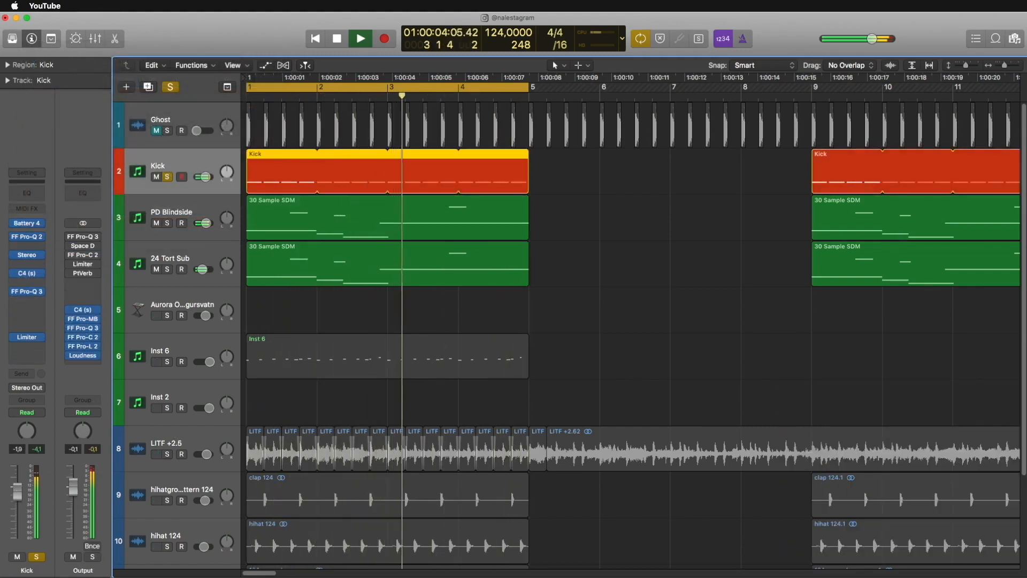
left_click(178, 443)
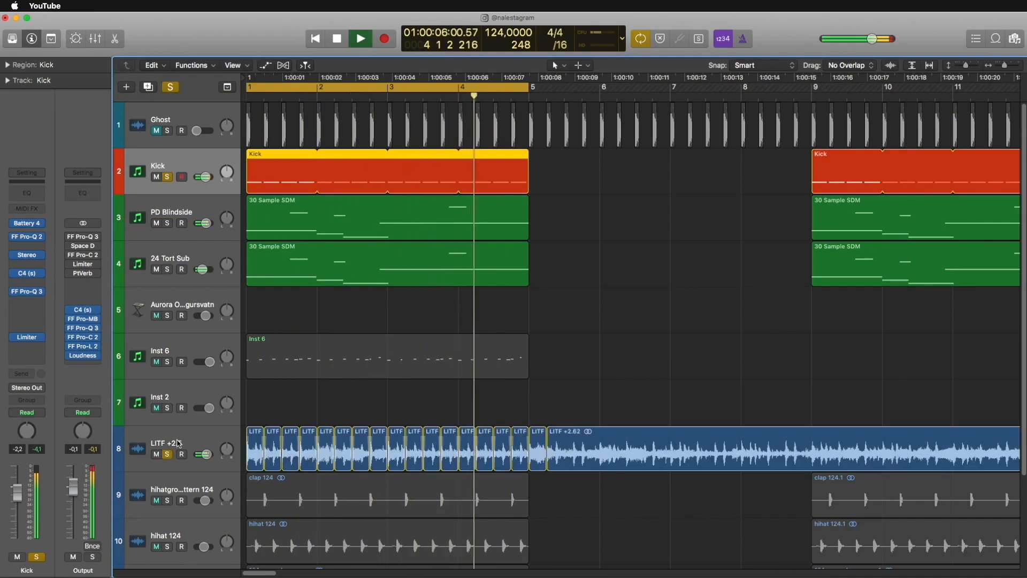
left_click(178, 442)
left_click(179, 267)
key("Return")
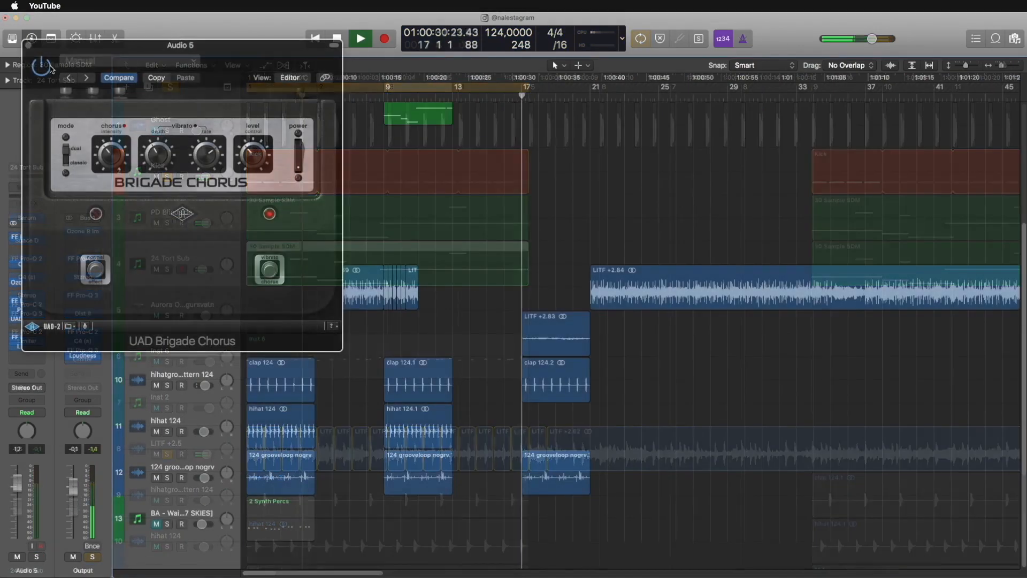
left_click(28, 45)
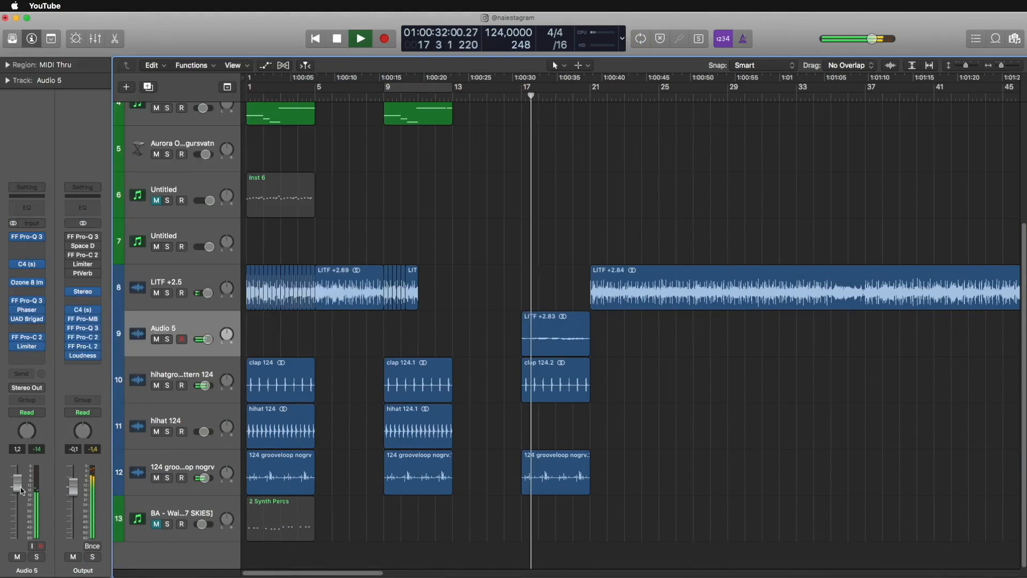
- Open the second Pro-Q 3 on Audio 5, pull its high cut down into the midrange and raise the low cut slightly
left_click(32, 302)
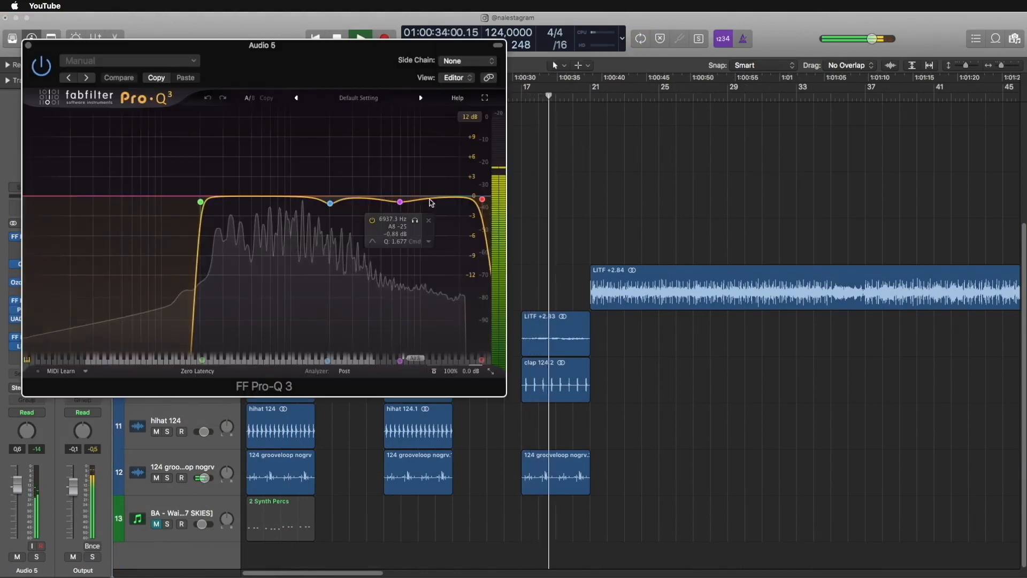
left_click_drag(483, 197, 305, 200)
left_click_drag(199, 199, 207, 201)
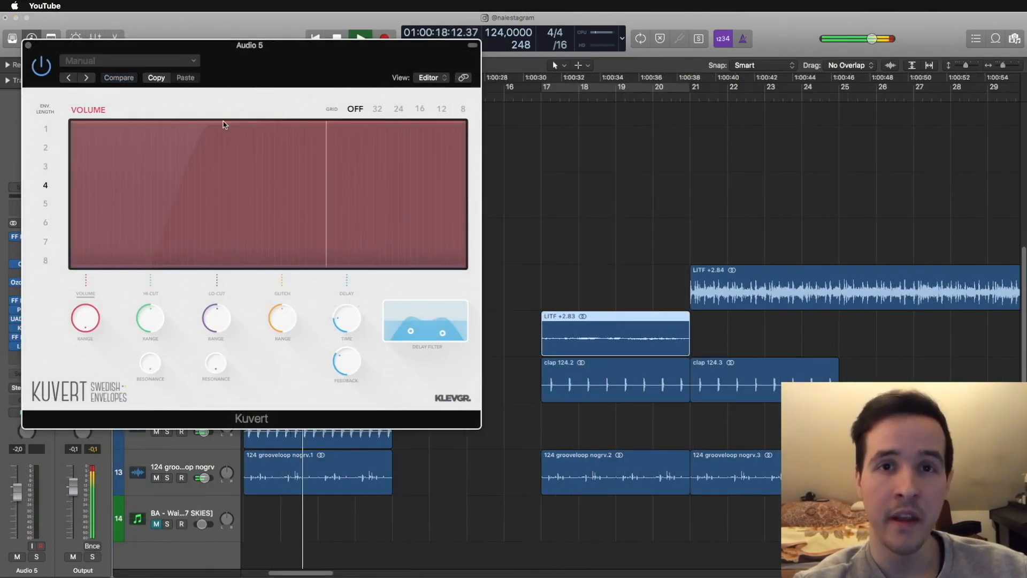
- Draw shallow dips into the Glitch envelope of Kuvert on the Audio 5 track
left_click(290, 319)
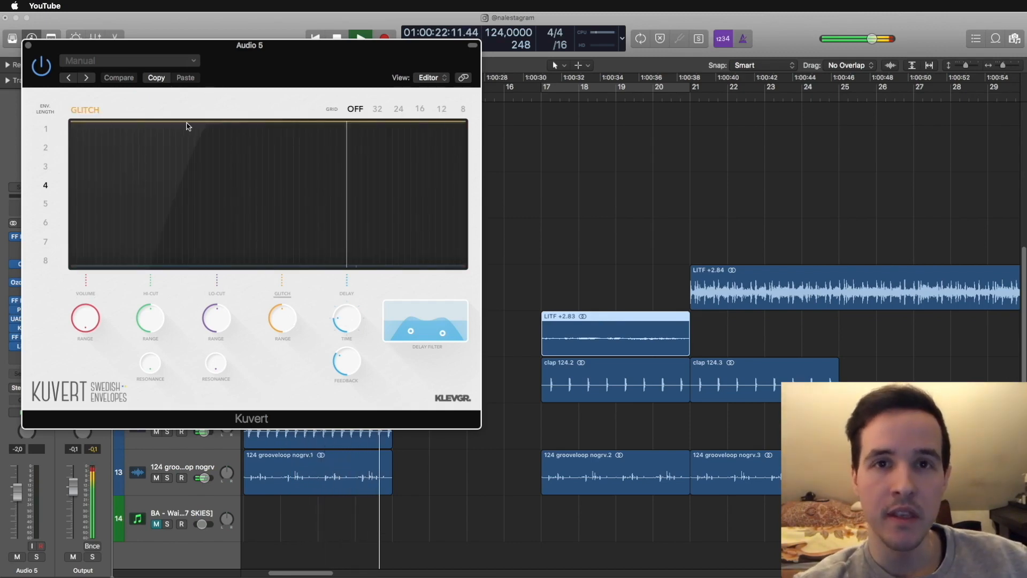
left_click_drag(187, 126, 203, 130)
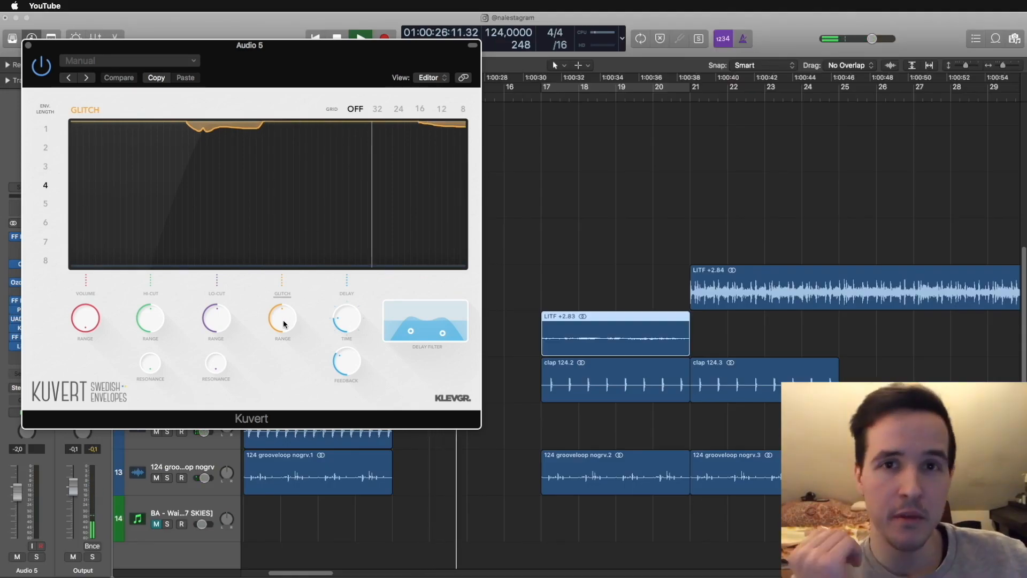
left_click(524, 96)
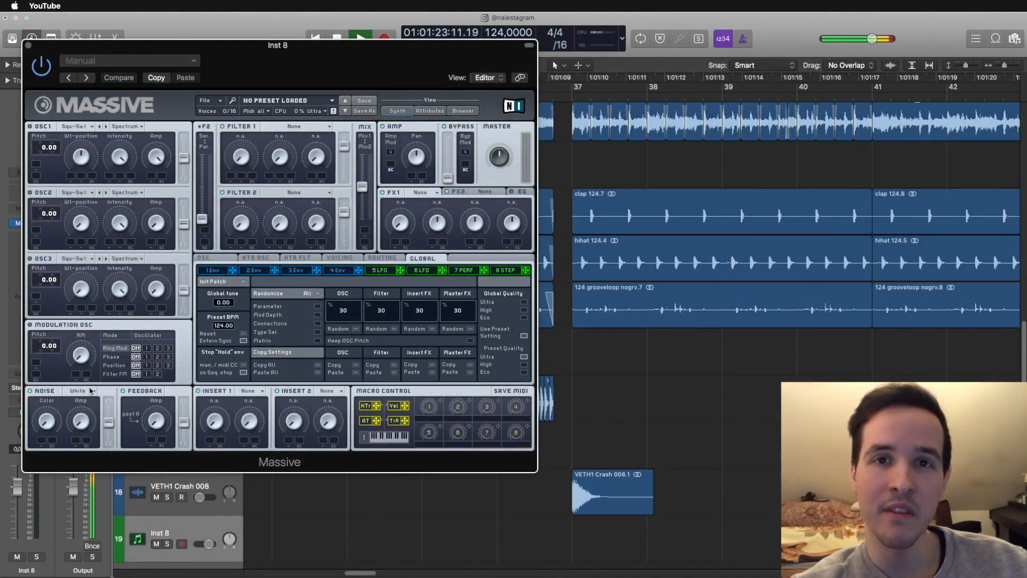
- Set Massive's noise type to Bright with its color raised, load Dimension Expander in FX1 and close the plug-in
left_click(89, 390)
left_click(63, 415)
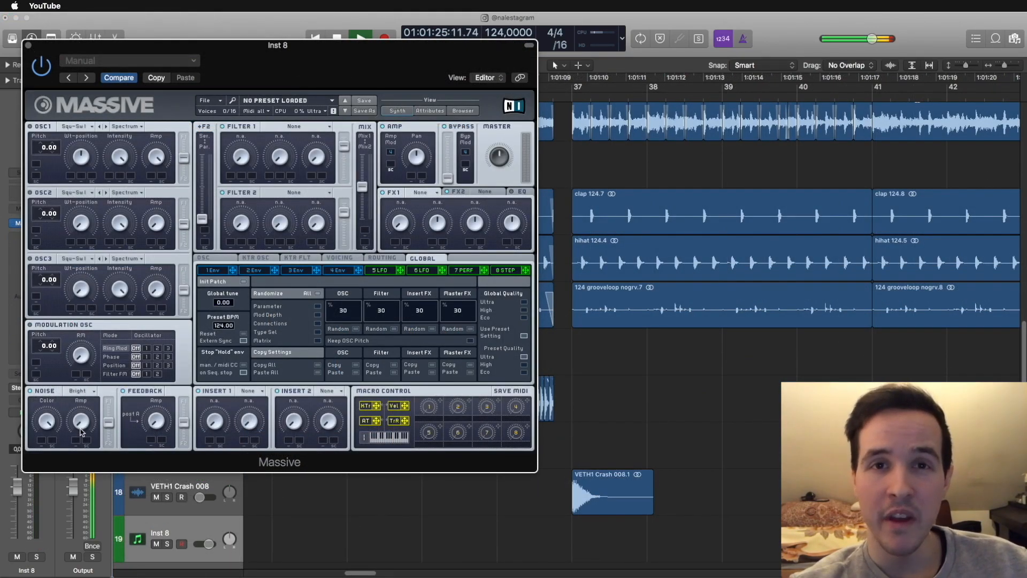
left_click(433, 192)
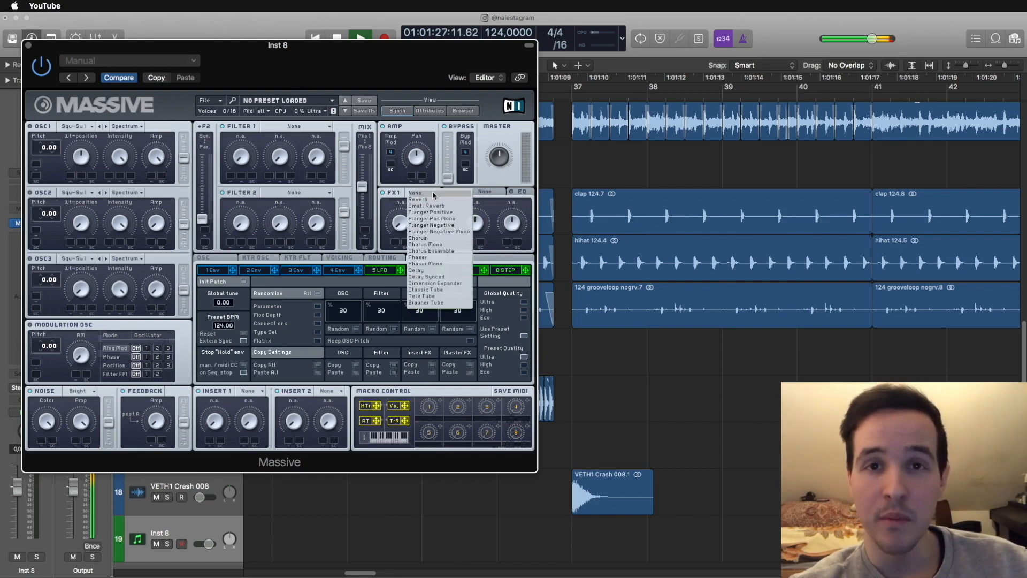
left_click(432, 284)
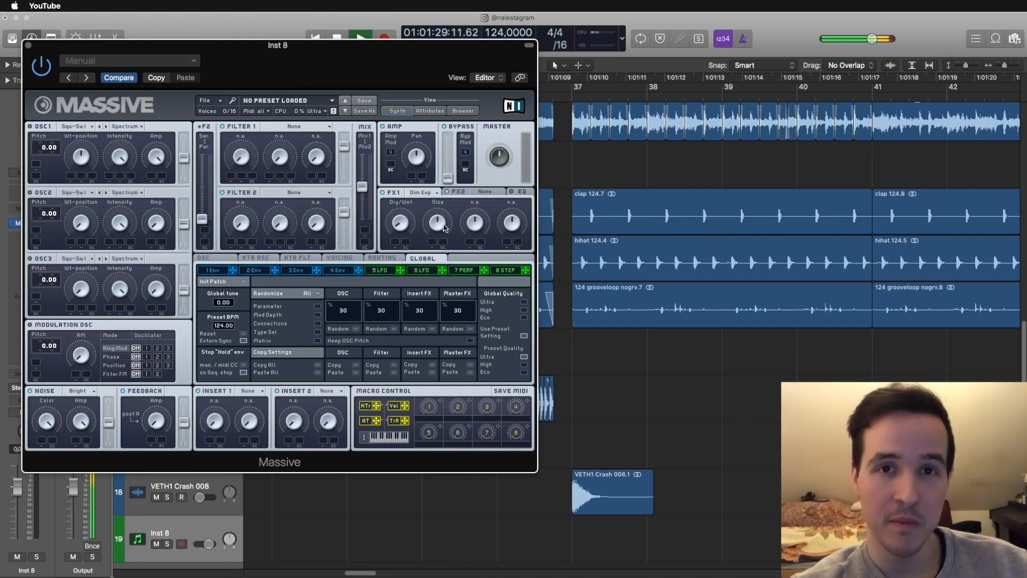
left_click(28, 46)
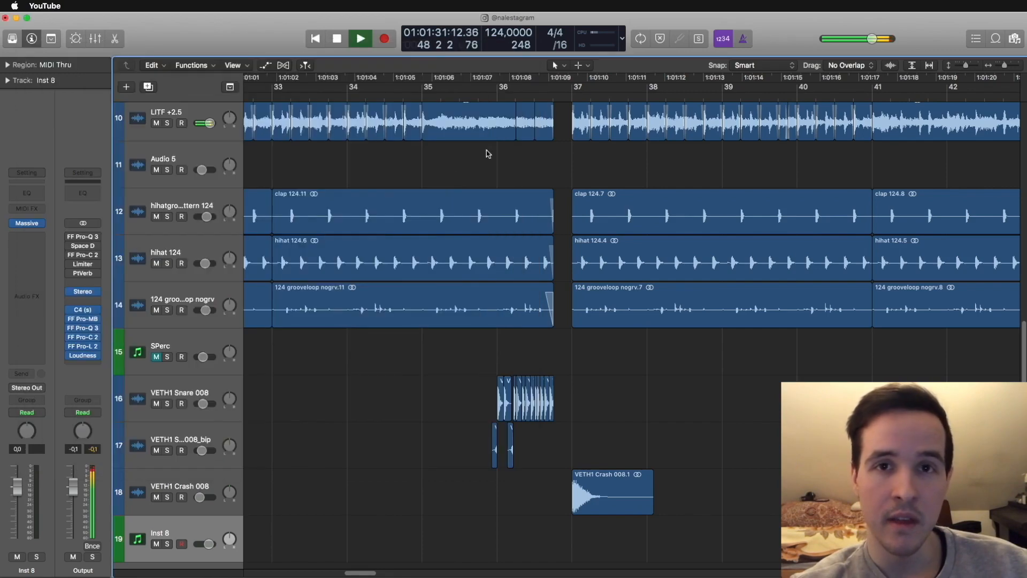
- Create a one-bar MIDI region at bar 37 on Inst 8 and draw a G#2 note nearly filling the bar
right_click(573, 545)
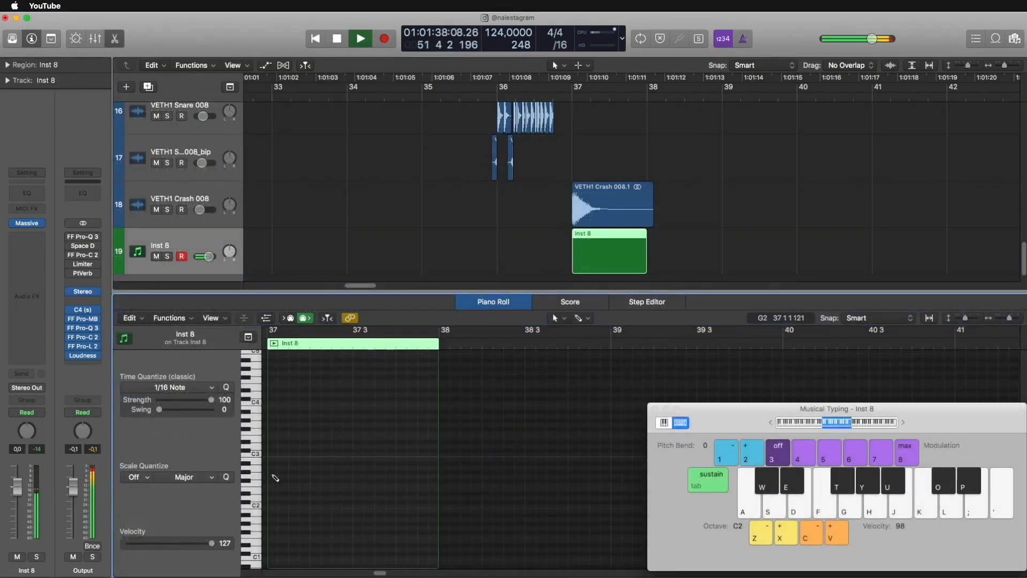
left_click_drag(274, 475, 523, 474)
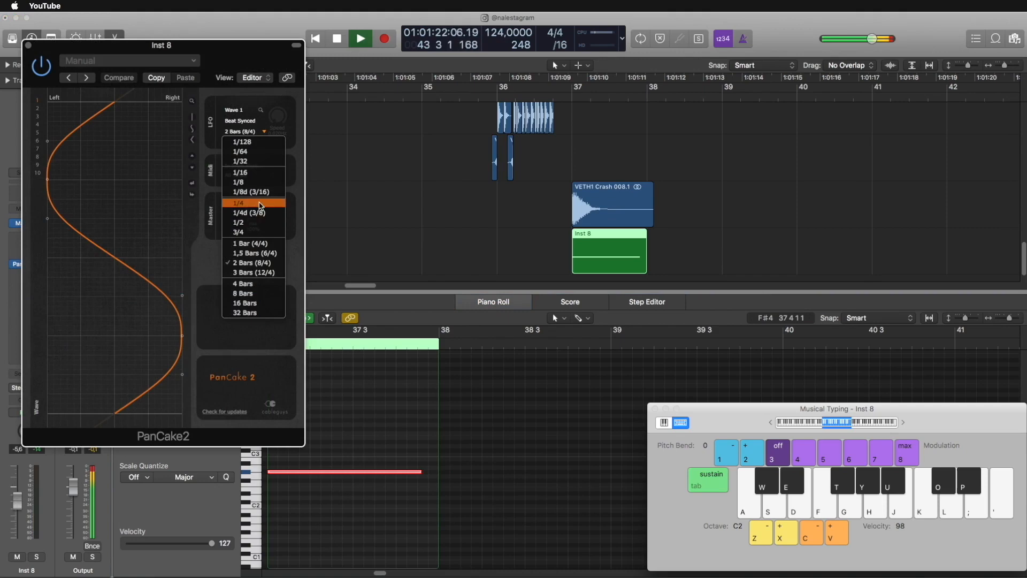
- Set PanCake2's beat-synced rate on Inst 8 to 1/4 and insert an EQ plug-in in the slot above it
left_click(260, 204)
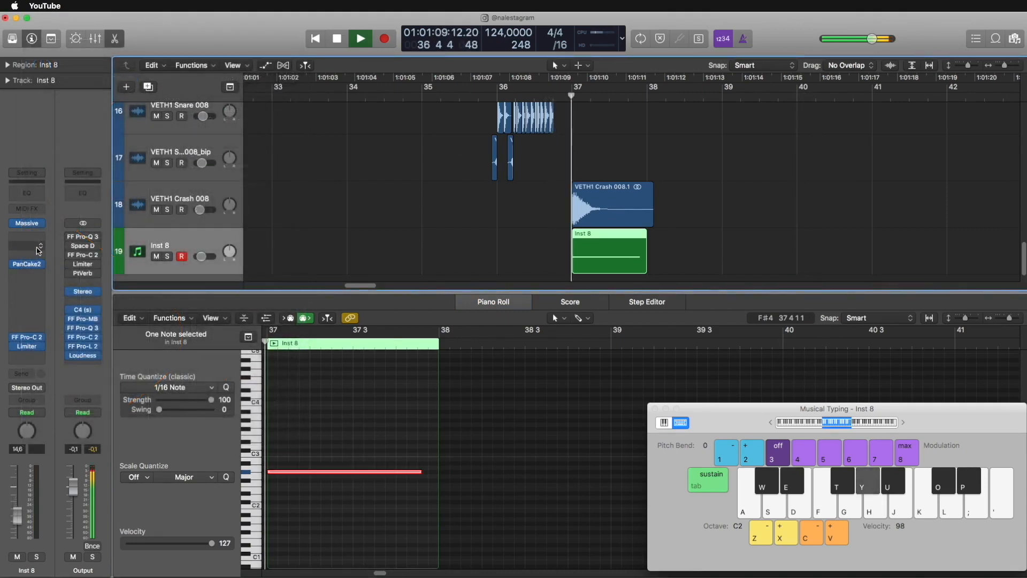
left_click(39, 250)
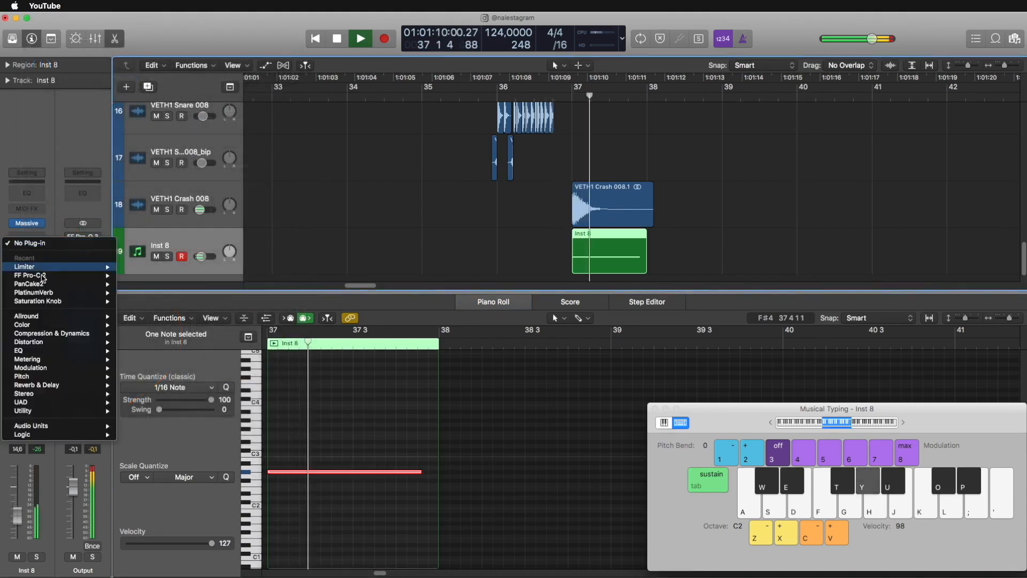
mouse_move(64, 350)
left_click(142, 368)
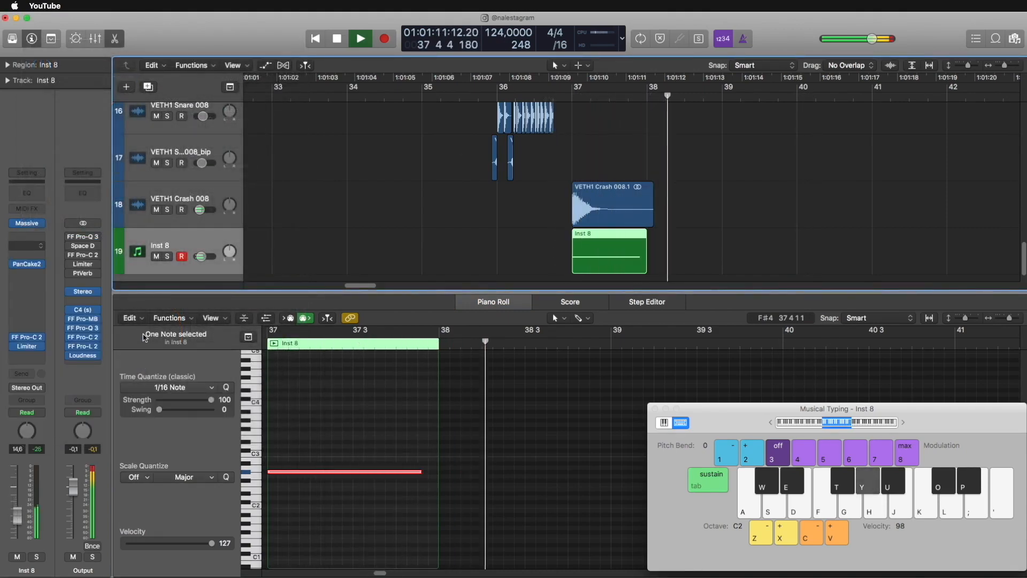
left_click(51, 197)
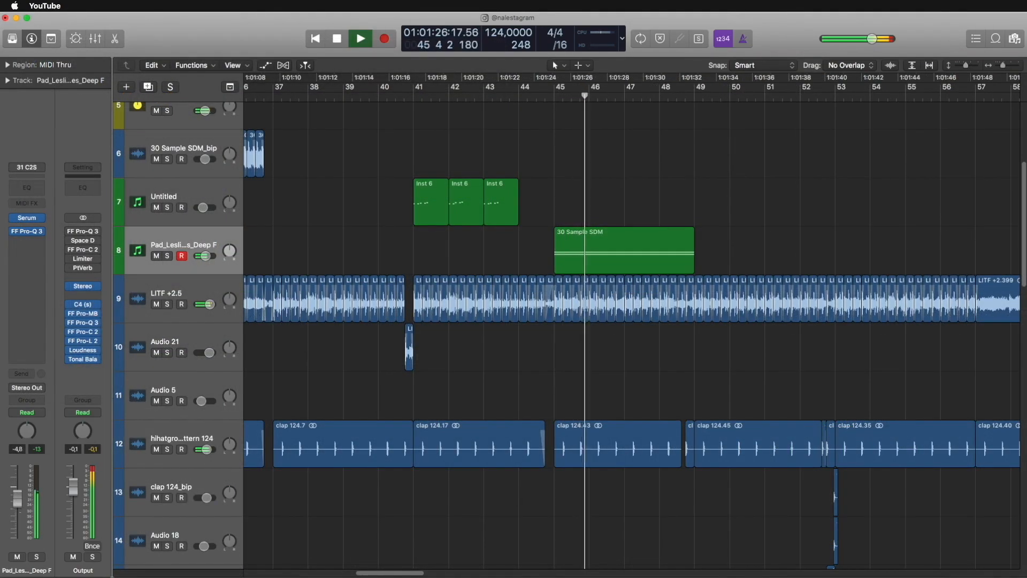
- Try the C4 note of the 30 Sample SDM pad region at C3 and move it back up an octave
double_click(612, 236)
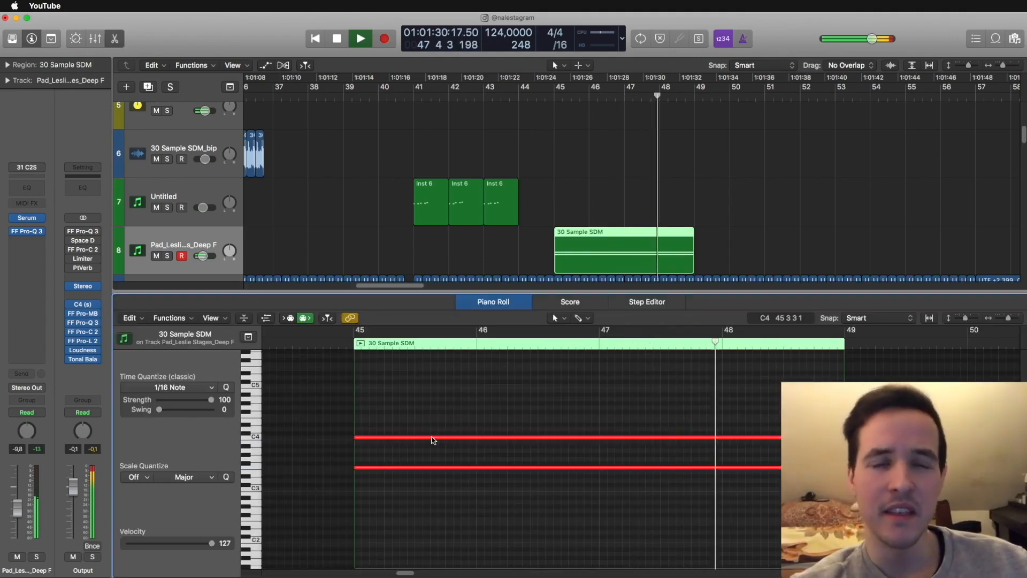
left_click_drag(436, 486, 436, 490)
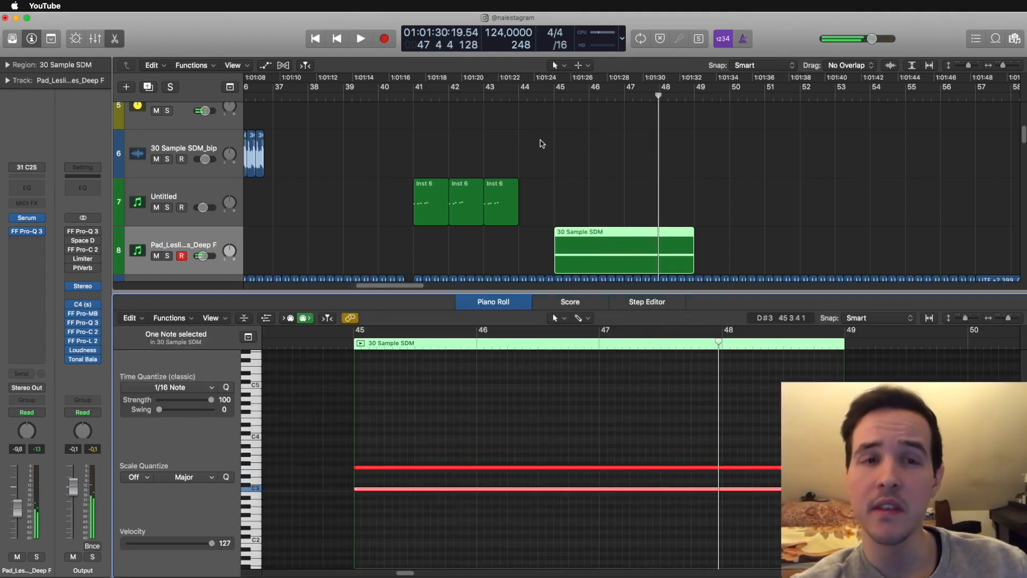
key("e")
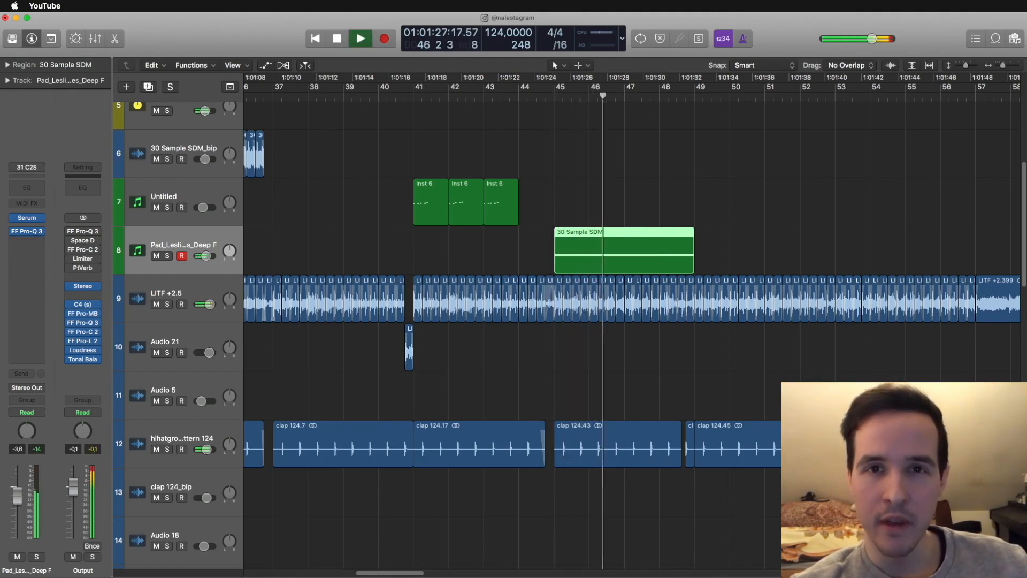
key("e")
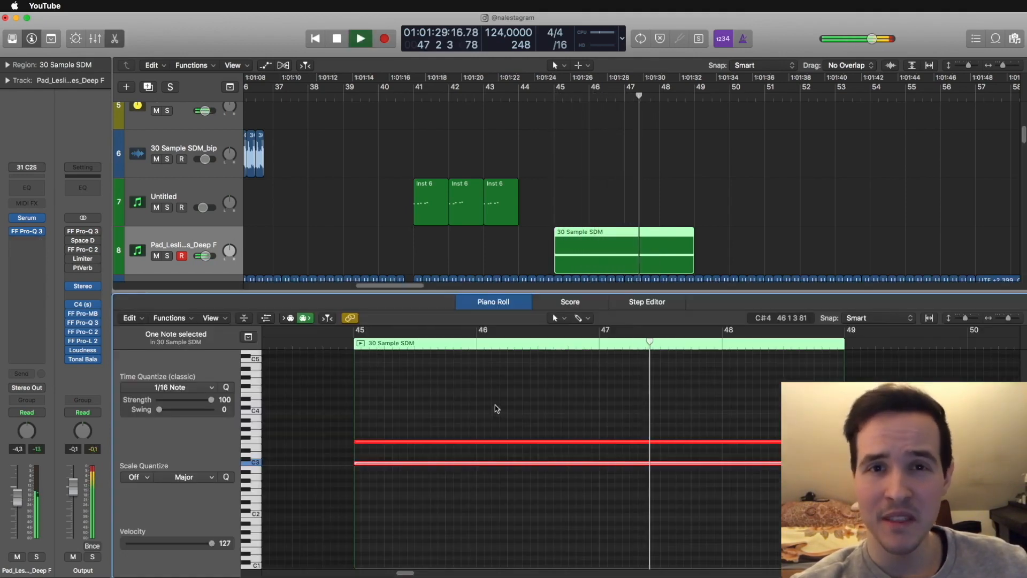
left_click_drag(472, 461, 471, 415)
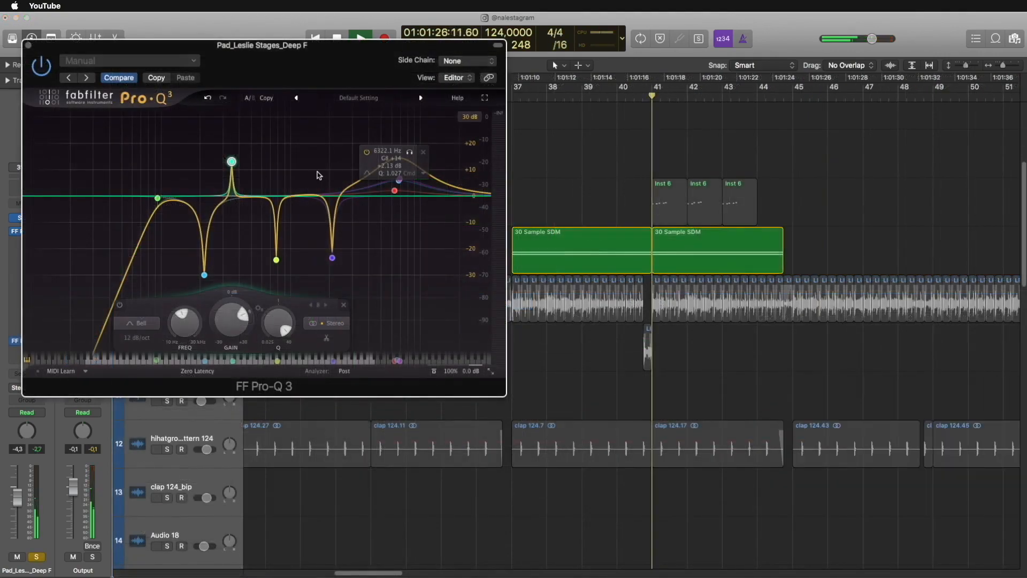
- Sweep the pad's narrow Pro-Q 3 band to a cut of about 24 dB near 778 Hz and add another cut above it
mouse_move(240, 169)
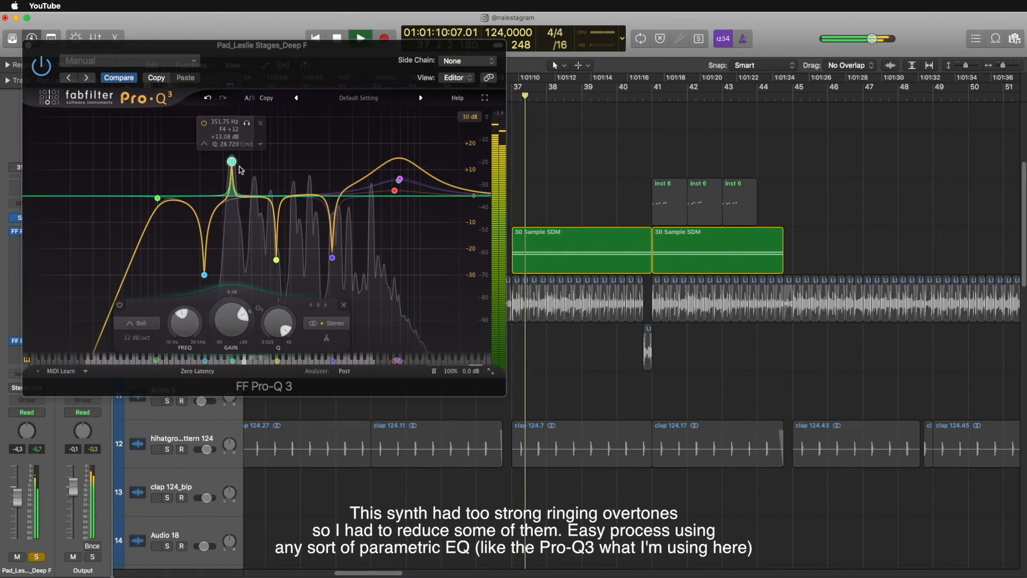
left_click_drag(232, 161, 261, 132)
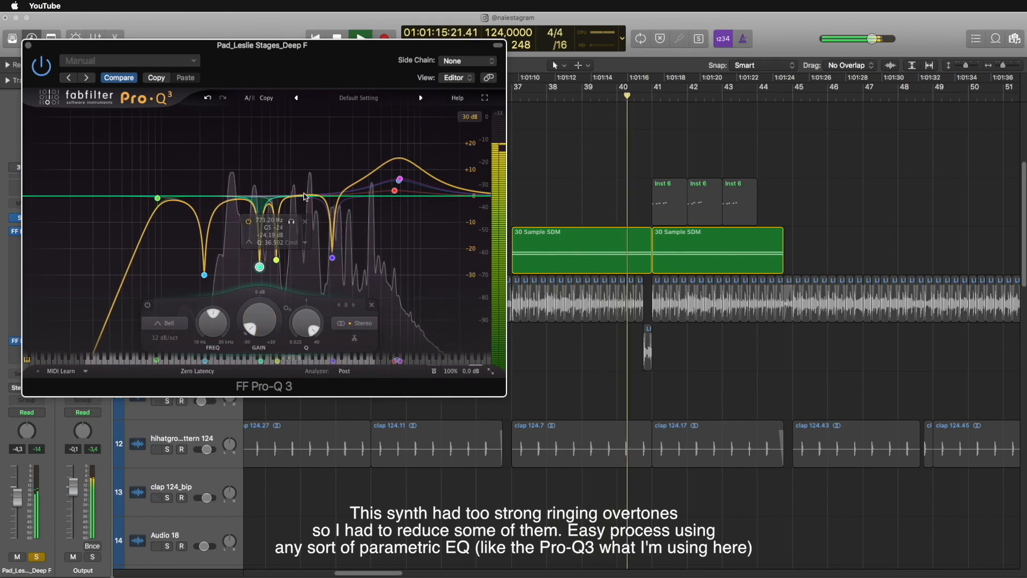
left_click_drag(303, 196, 303, 219)
- Bounce the pad region in place and, with its track unsoloed, loop its bar 38 section from bar 37
left_click(521, 240)
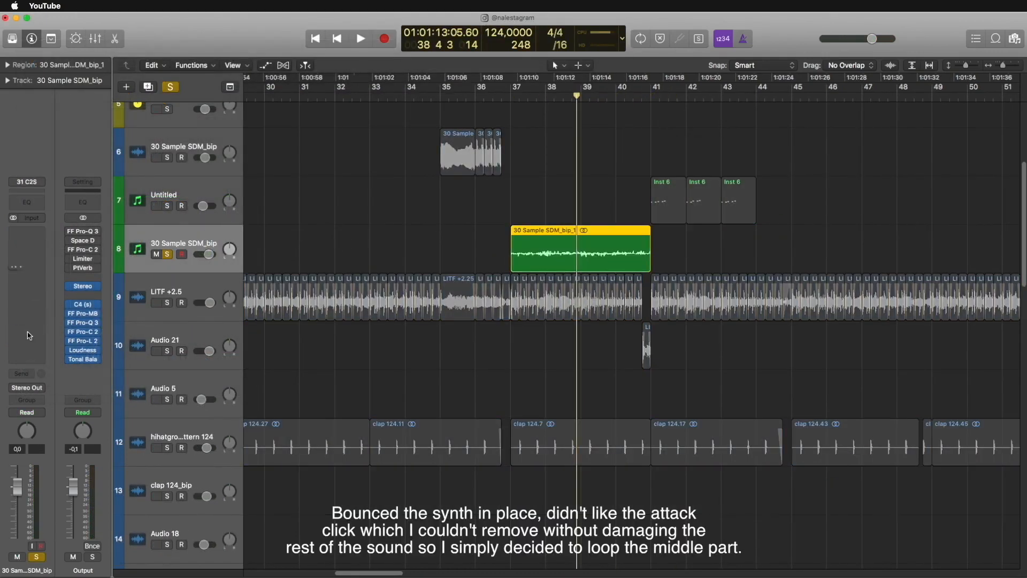
left_click(169, 256)
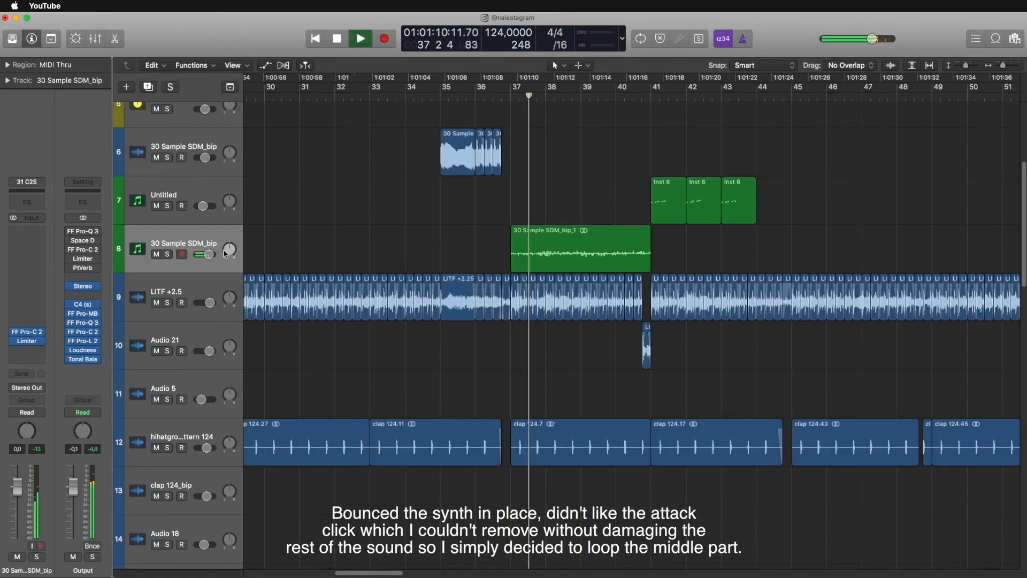
left_click_drag(547, 256, 580, 257)
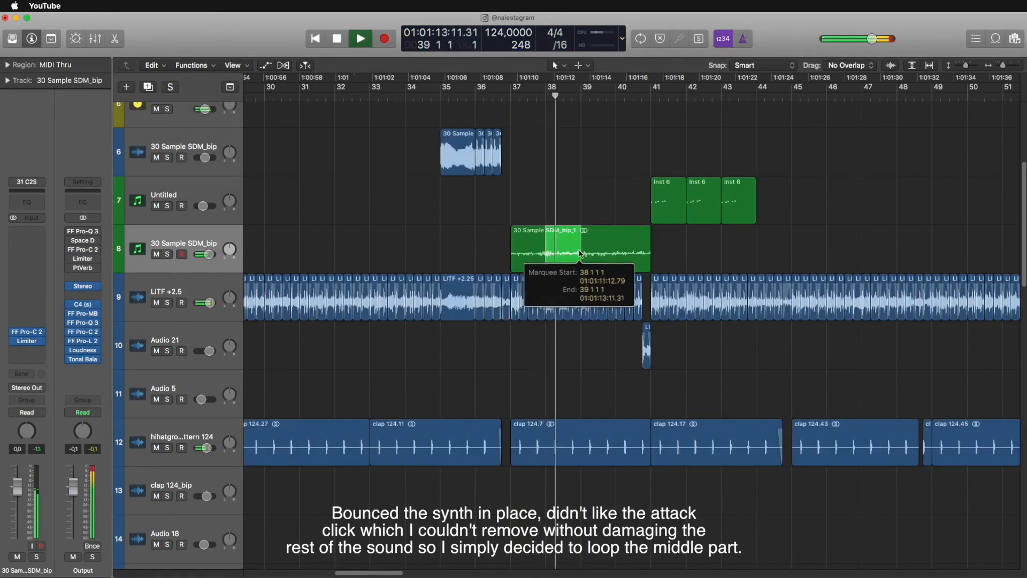
left_click(508, 256, "super")
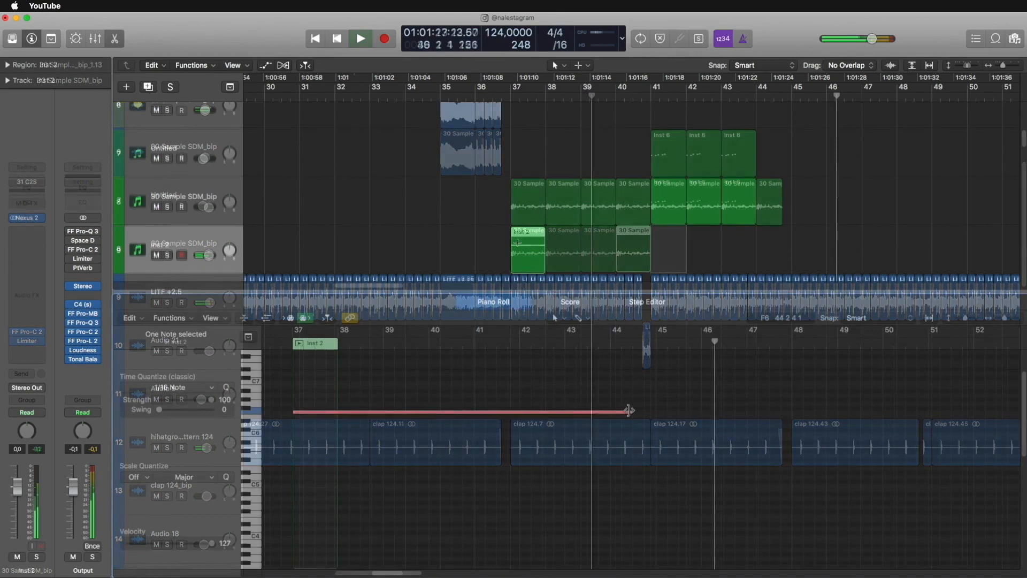
- Extend the Inst 2 violin note and region through bar 44 and bounce the region in place to a new track
left_click_drag(628, 419, 639, 419)
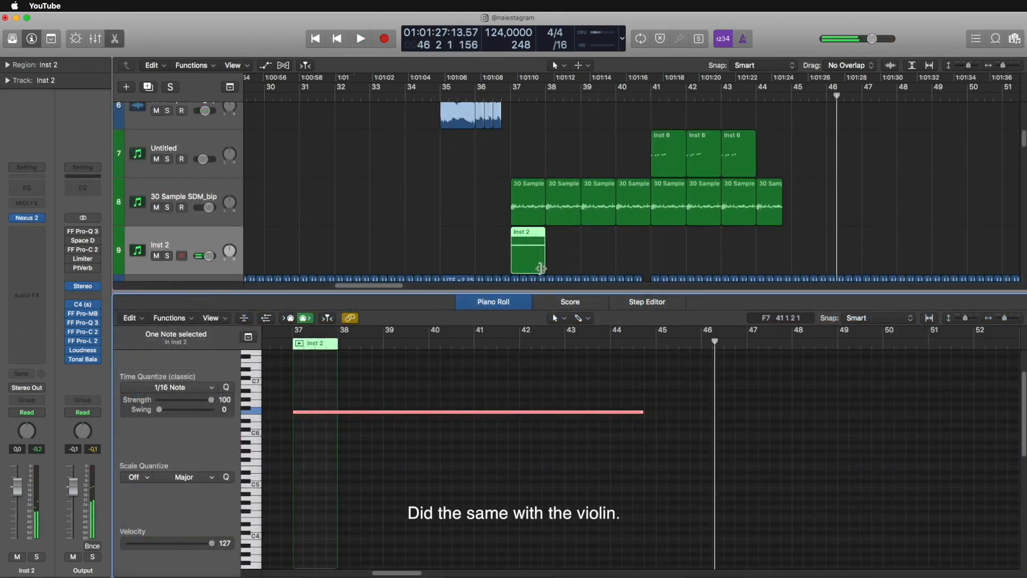
left_click_drag(541, 267, 790, 268)
key("ctrl+b")
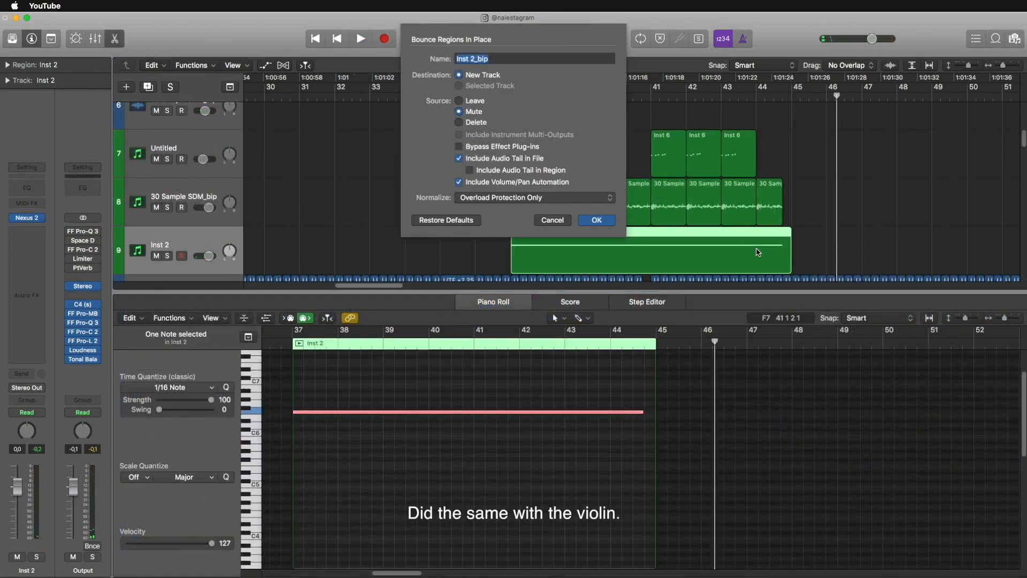
key("Return")
key("e")
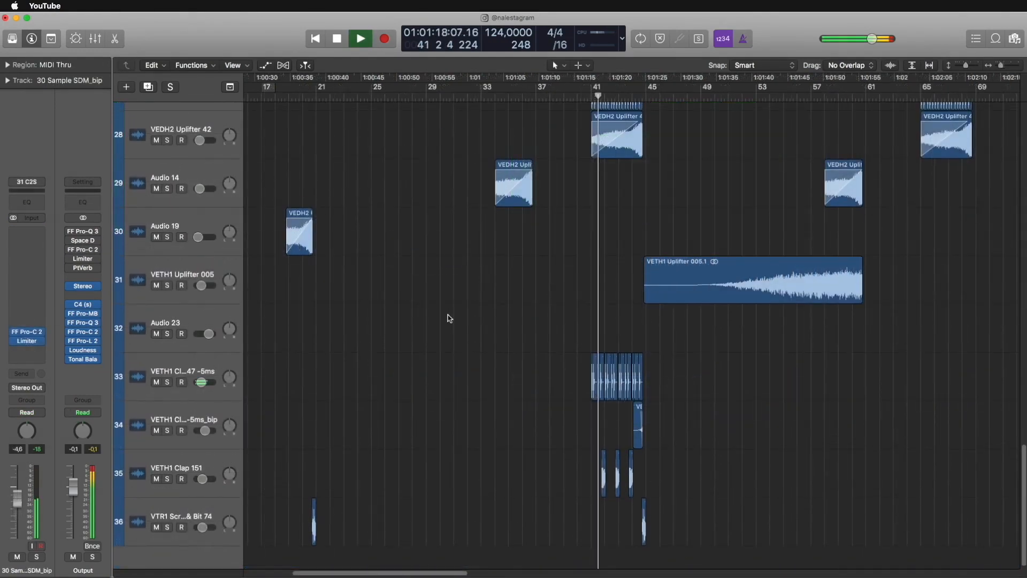
- Select the VETH1 Clap 147 -5ms track, deselect its regions and follow the arrangement's playback past bar 45
left_click(160, 393)
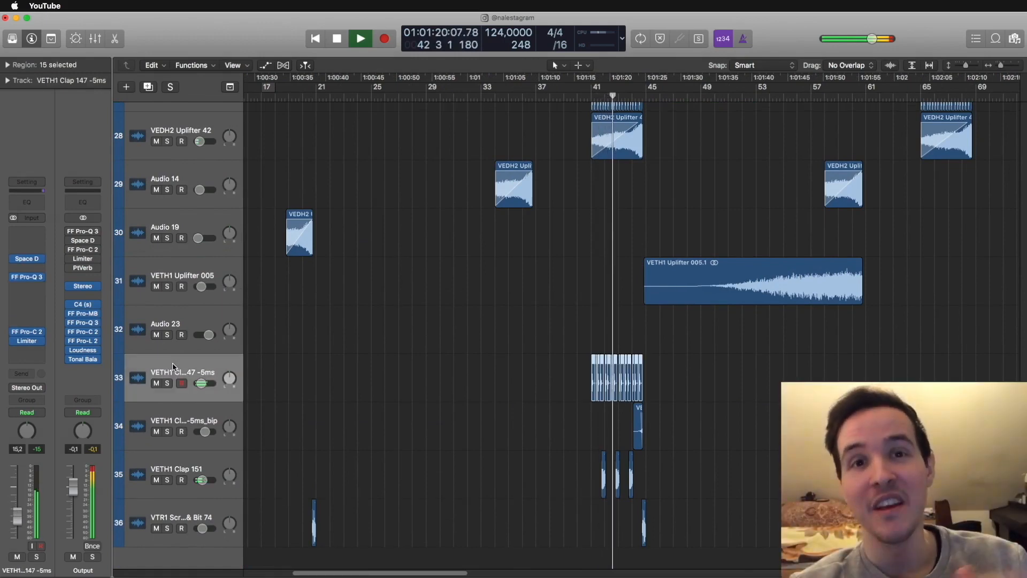
left_click(573, 304)
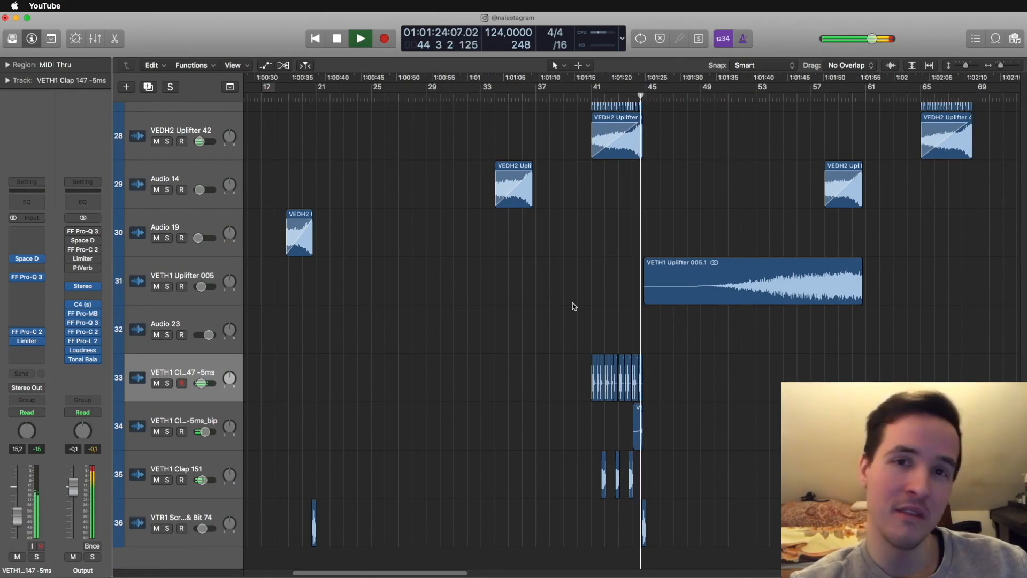
scroll(572, 305, "right", 3)
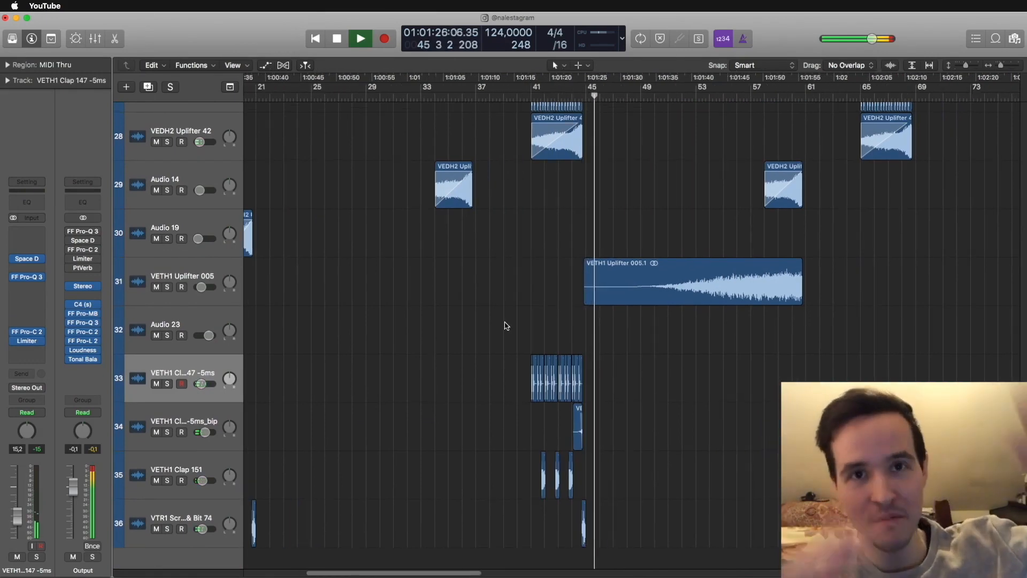